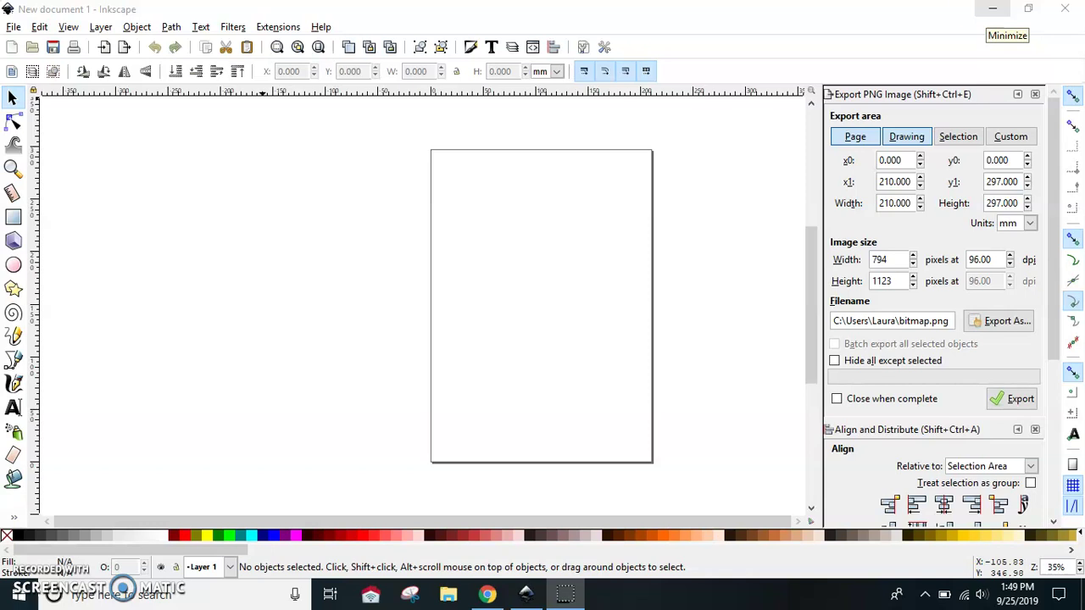
Switch to Chrome and request the 64-bit Windows .exe installer from the Inkscape 0.92.3 release page.
click(991, 14)
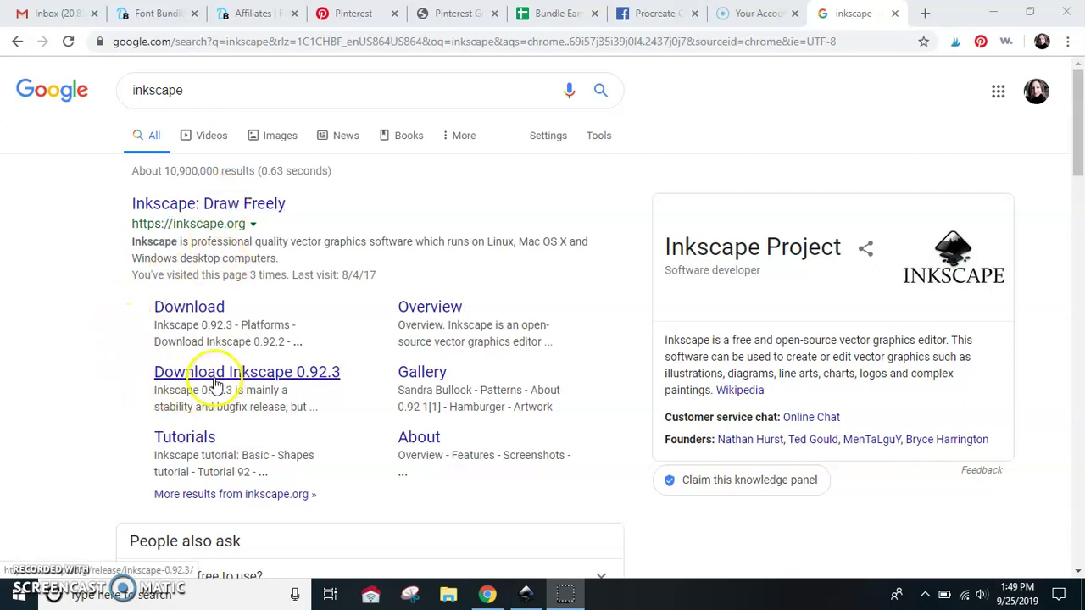
click(268, 381)
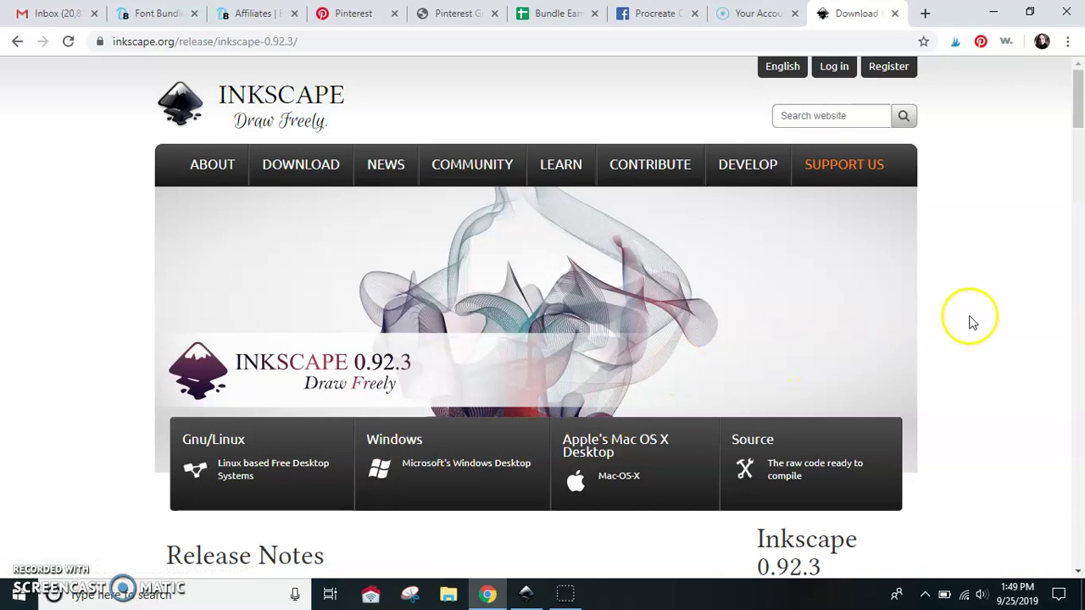
click(461, 472)
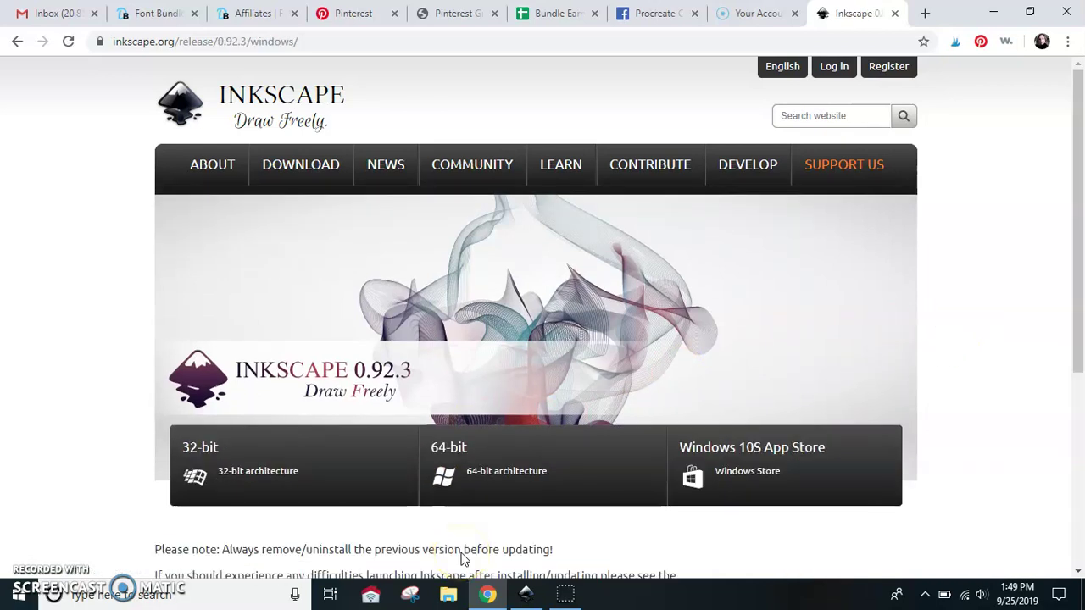
click(504, 483)
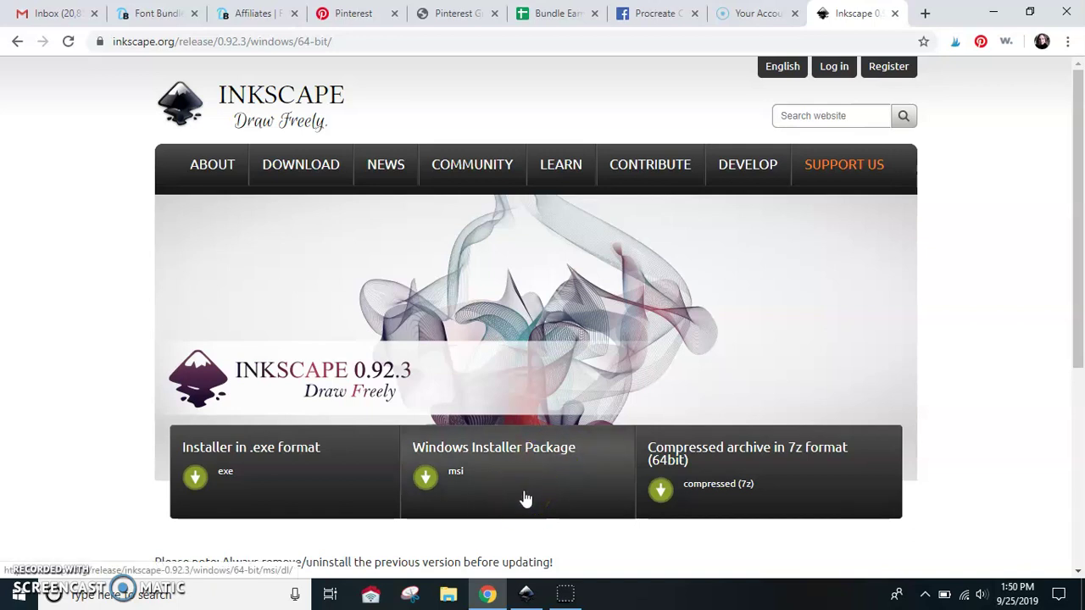
click(260, 474)
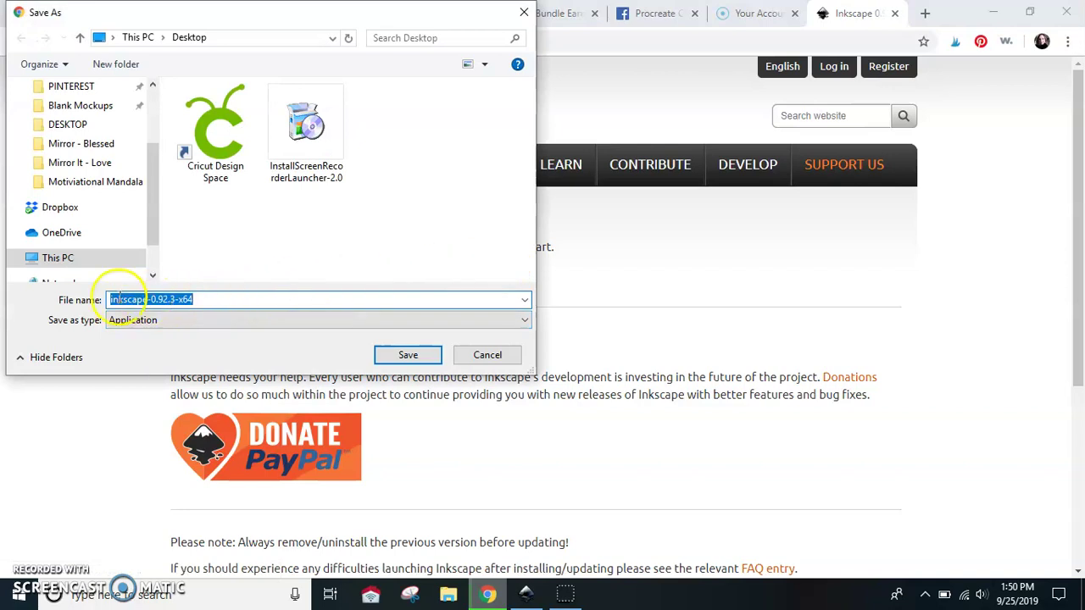
Cancel saving the installer file and switch back to Inkscape.
drag(154, 188, 155, 103)
click(61, 122)
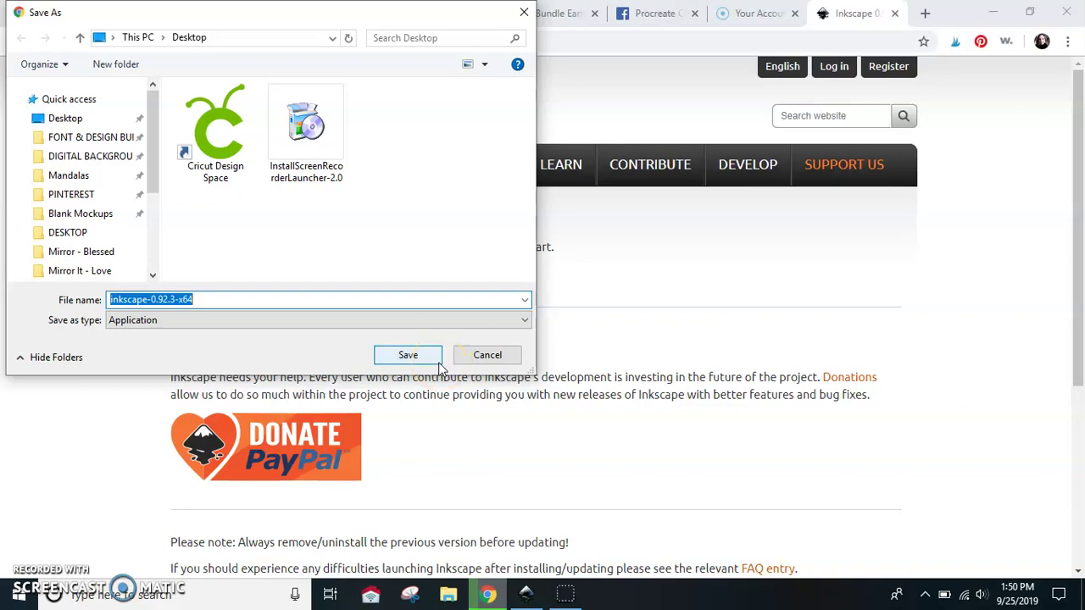
click(490, 357)
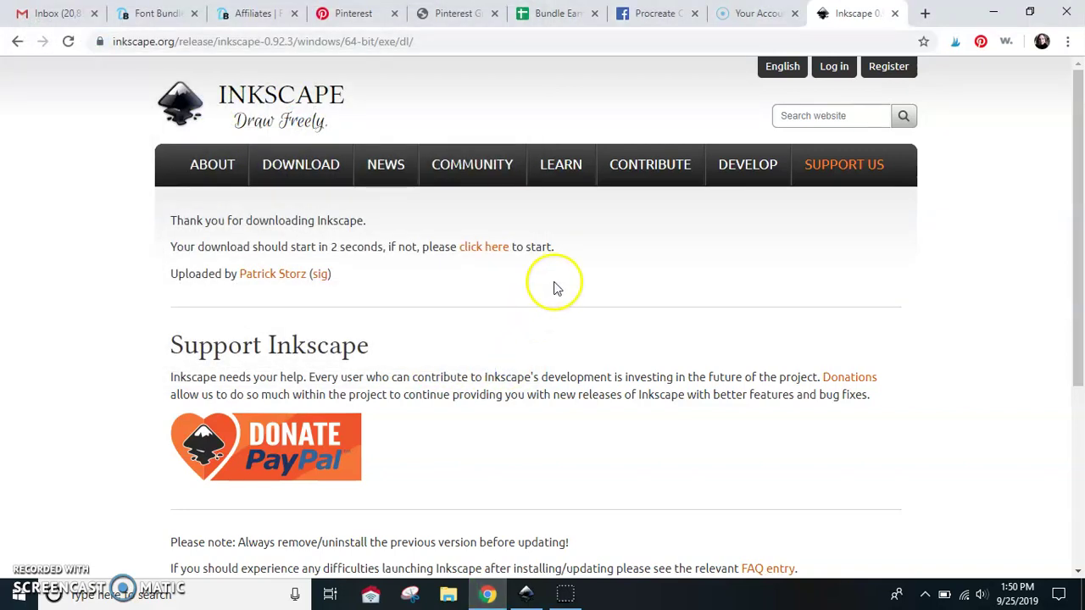
click(526, 595)
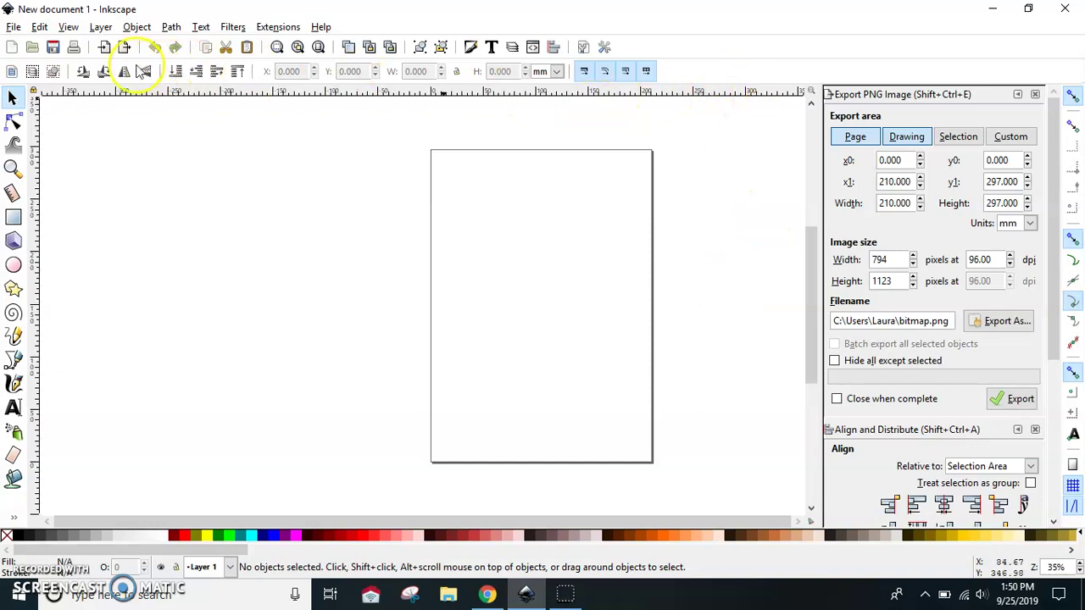
Set the document's custom page size to 20 inches wide and 20 inches high.
click(14, 28)
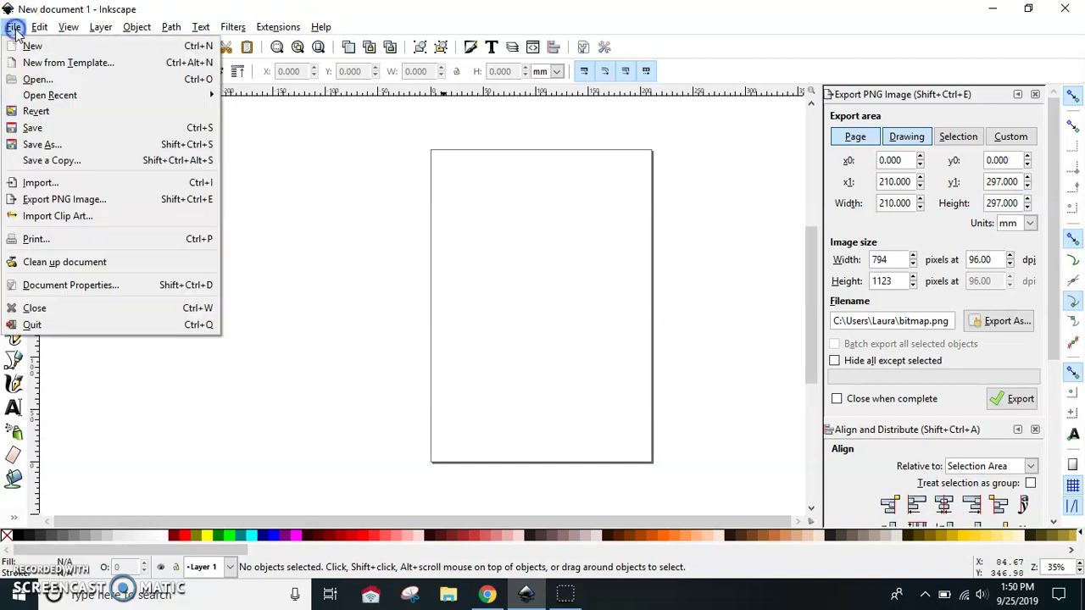
click(51, 286)
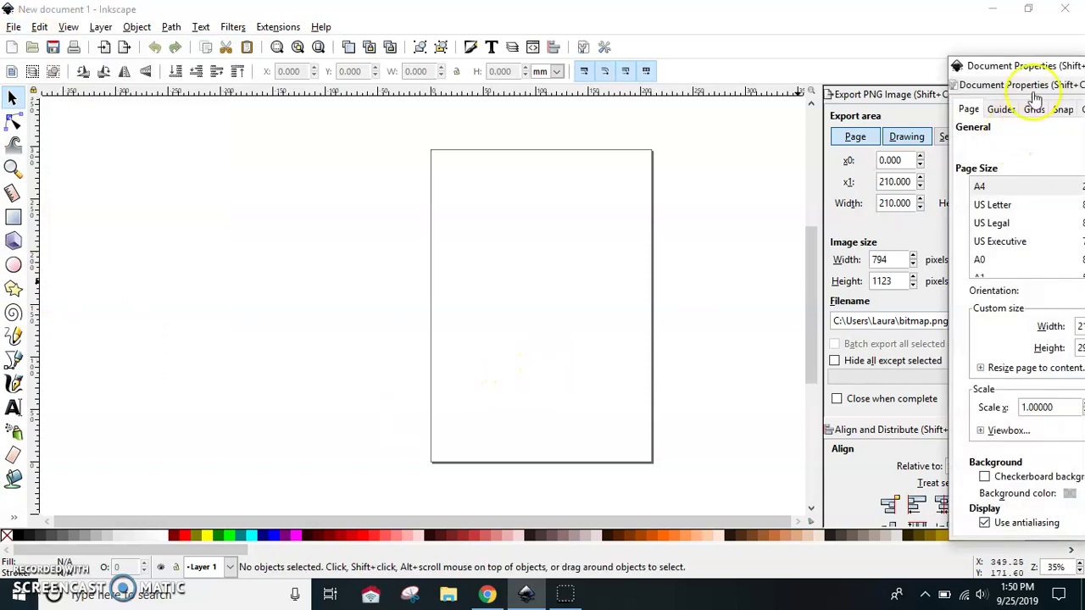
drag(1041, 72, 319, 34)
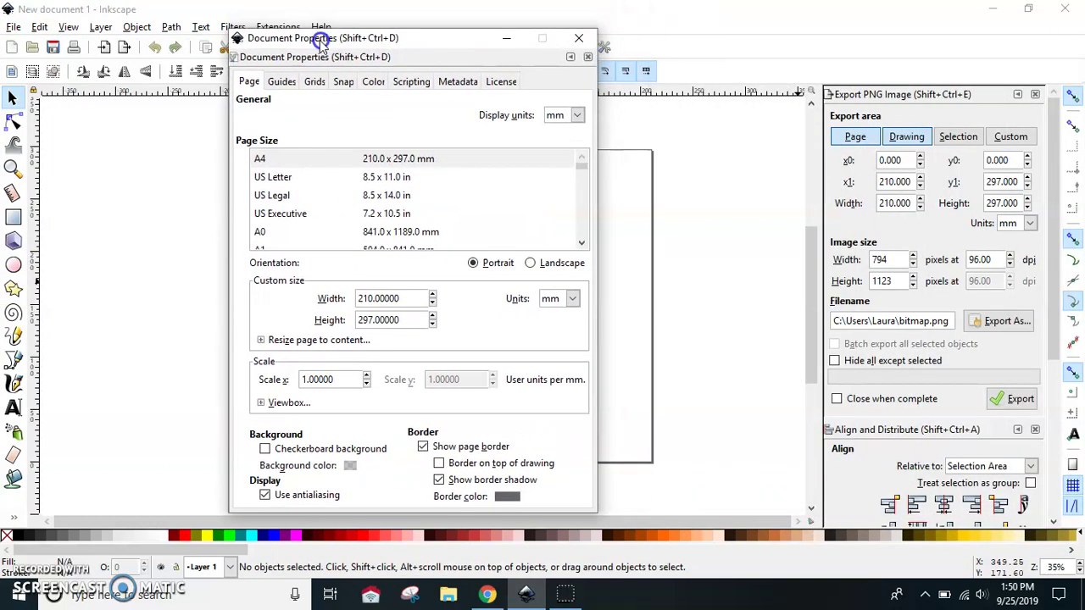
click(581, 305)
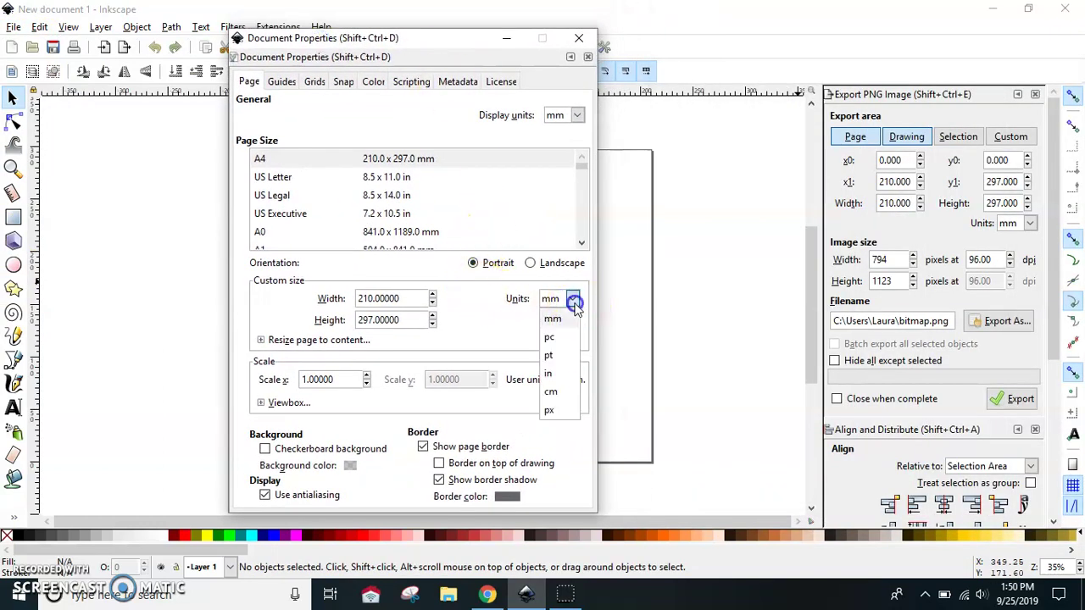
click(547, 368)
double_click(366, 298)
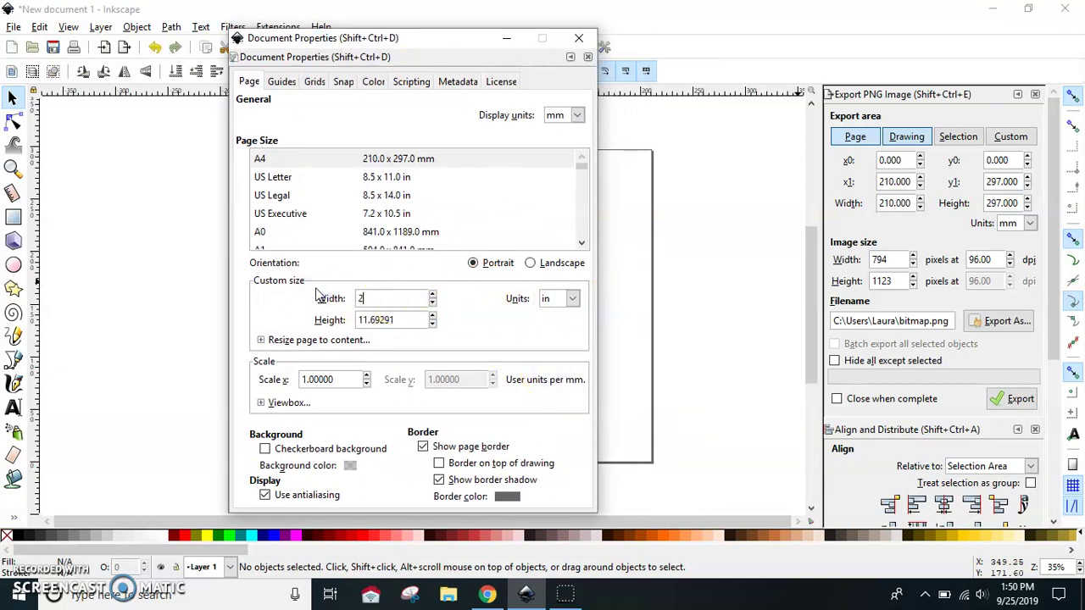
text(20)
key(Tab)
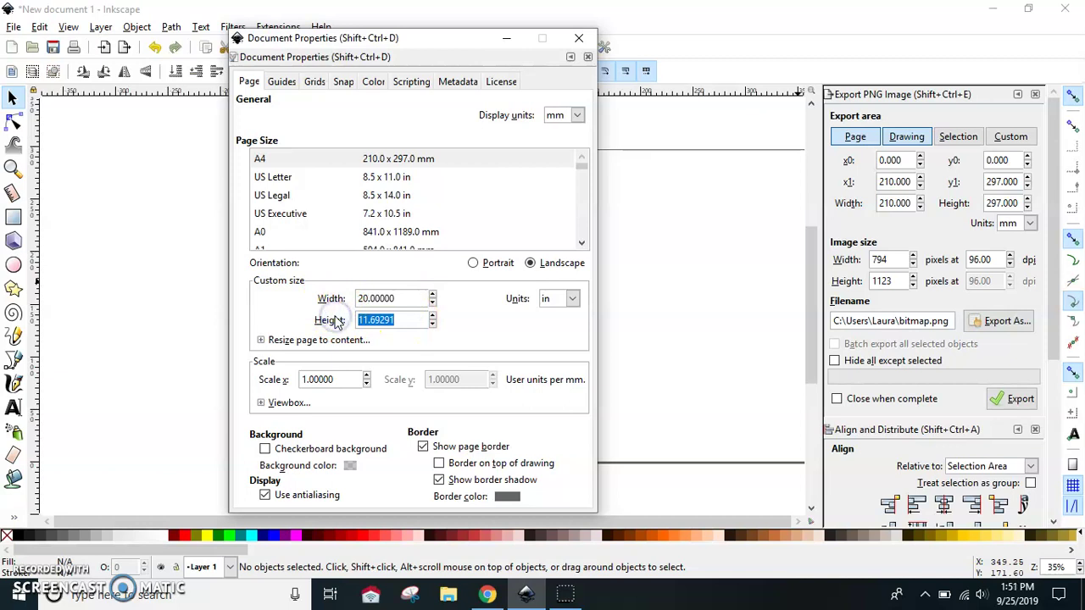
text(20)
key(Return)
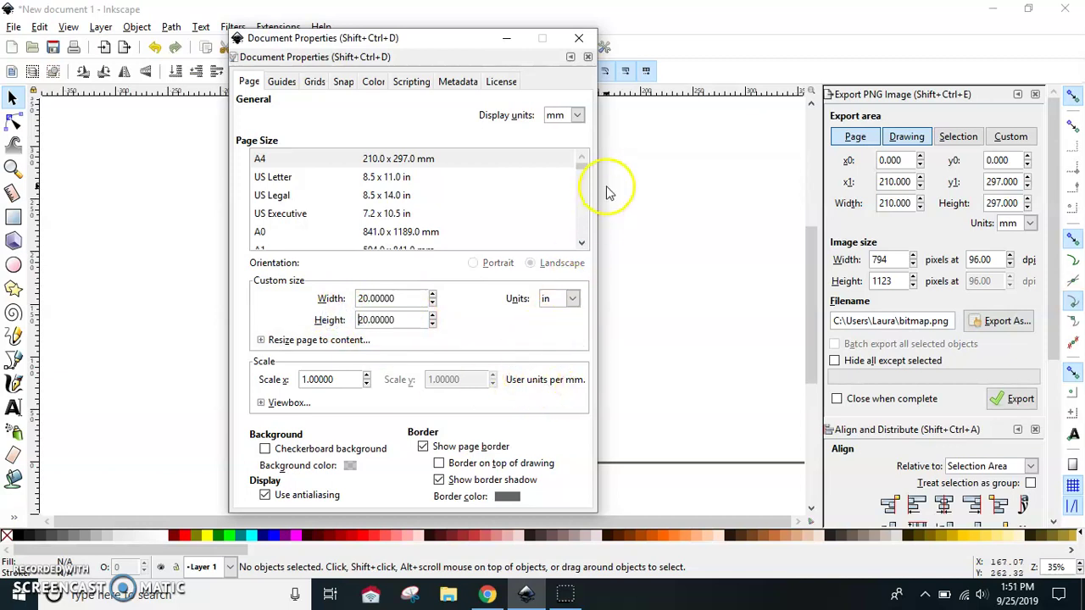
click(579, 38)
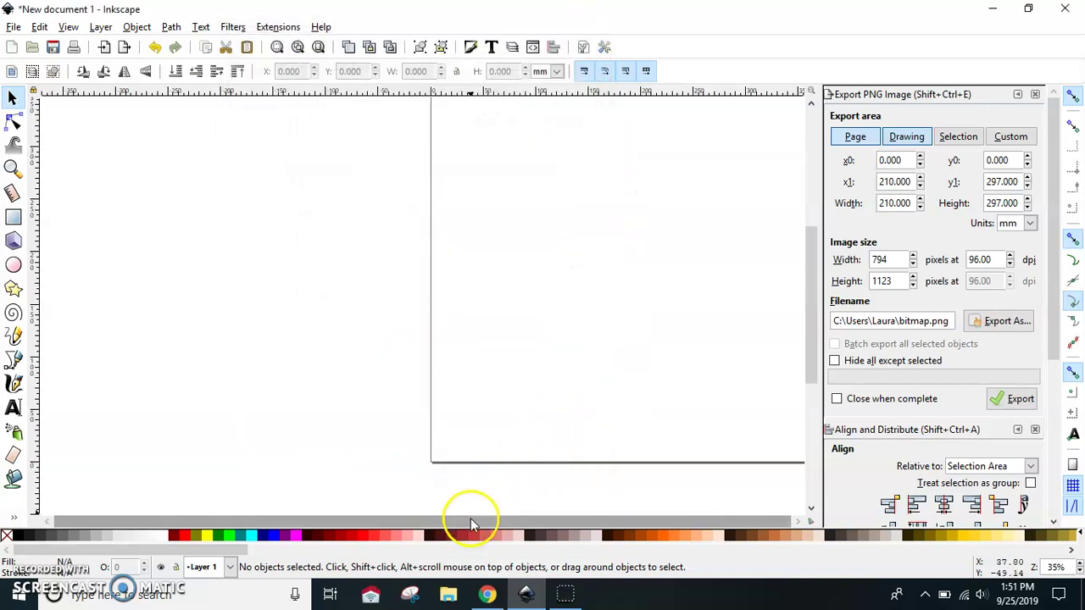
Bring the whole resized page into view on the canvas.
mouse_move(811, 352)
mouse_down()
mouse_move(809, 317)
mouse_move(806, 335)
mouse_up()
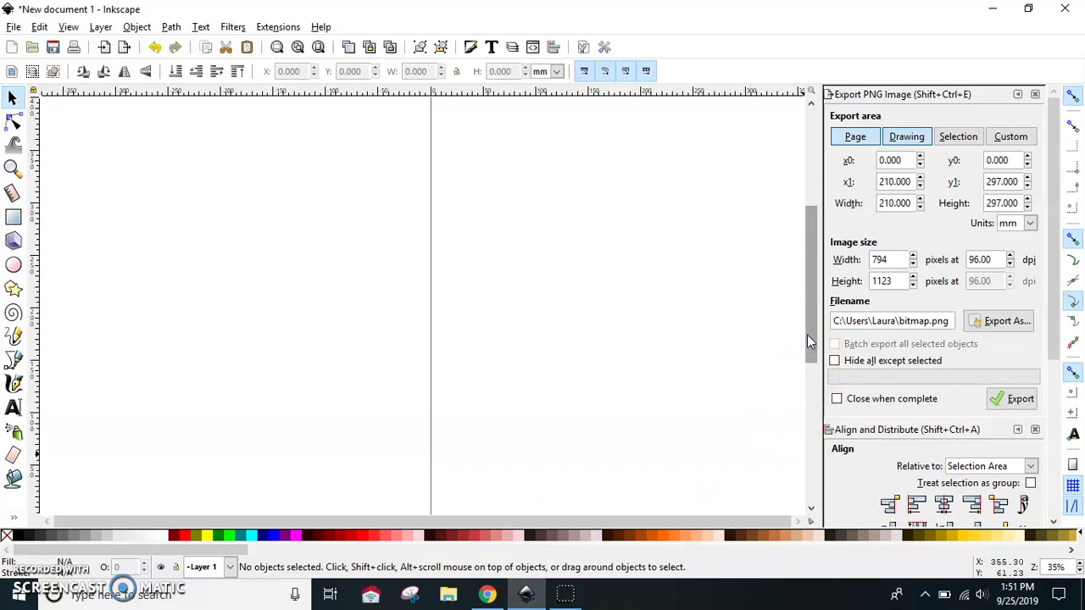
key(minus)
key(minus)
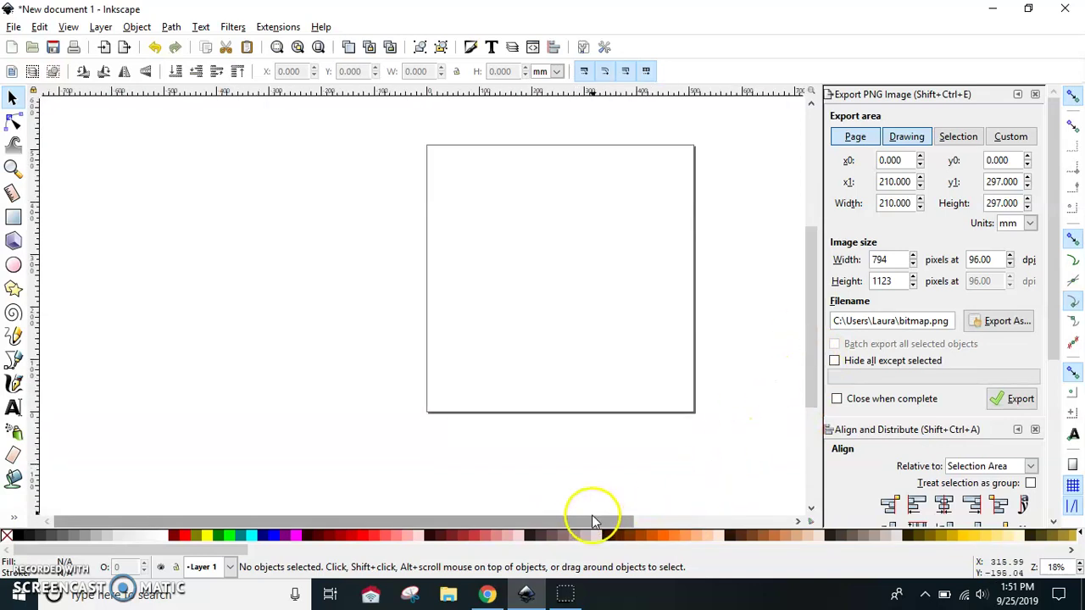
drag(591, 519, 674, 519)
key(plus)
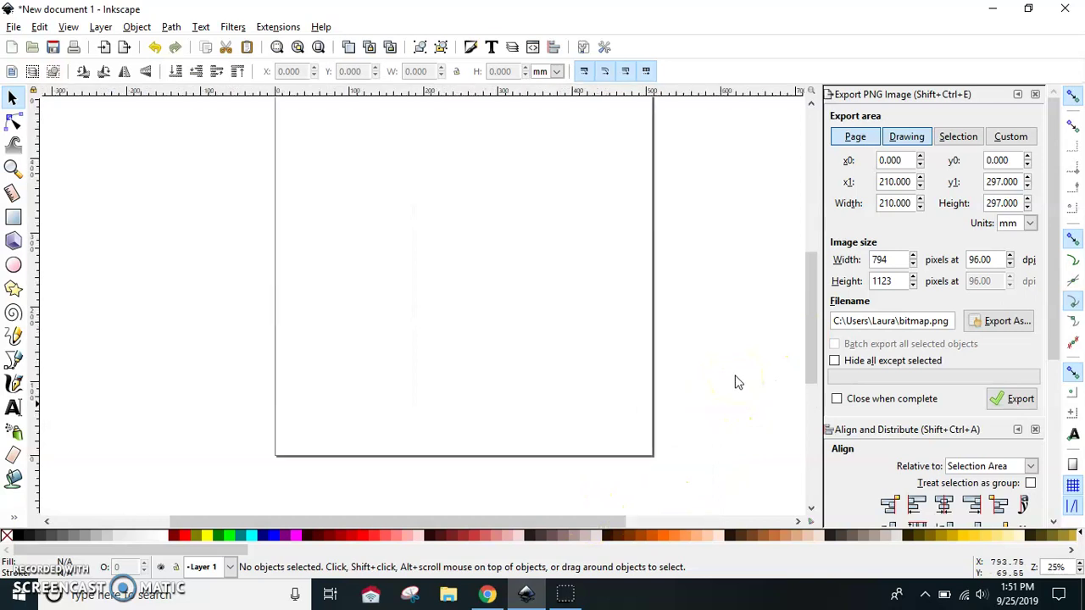
scroll(714, 396, up, 2)
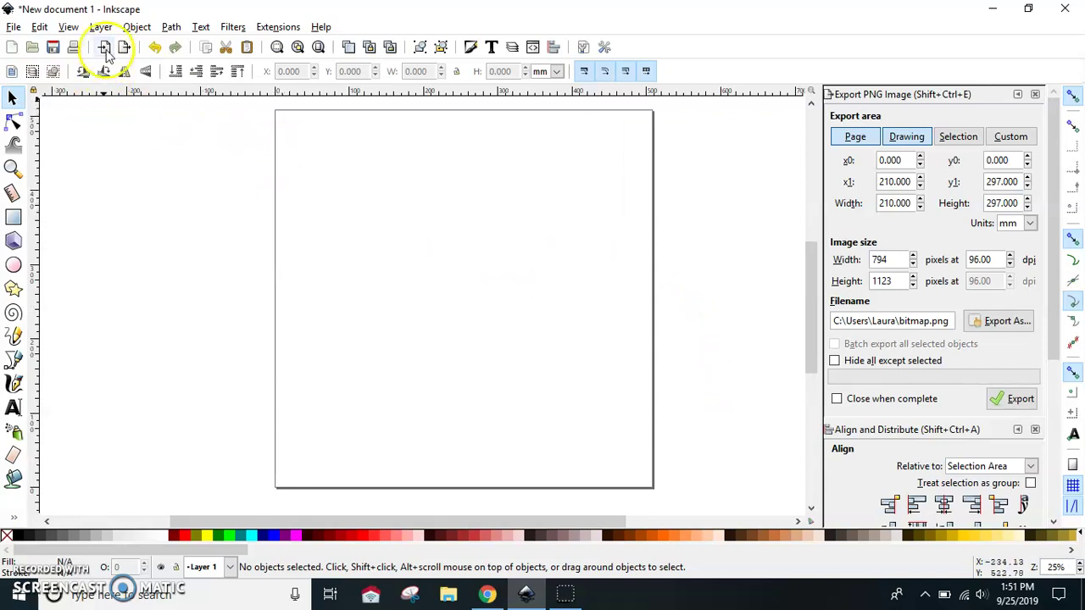
click(39, 26)
mouse_move(66, 28)
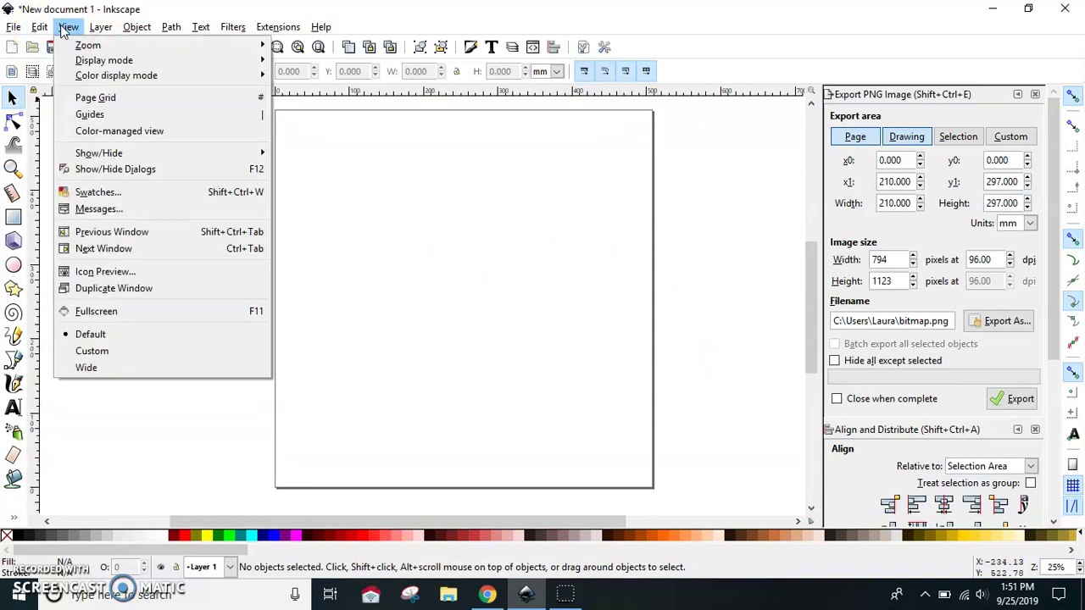
mouse_move(136, 45)
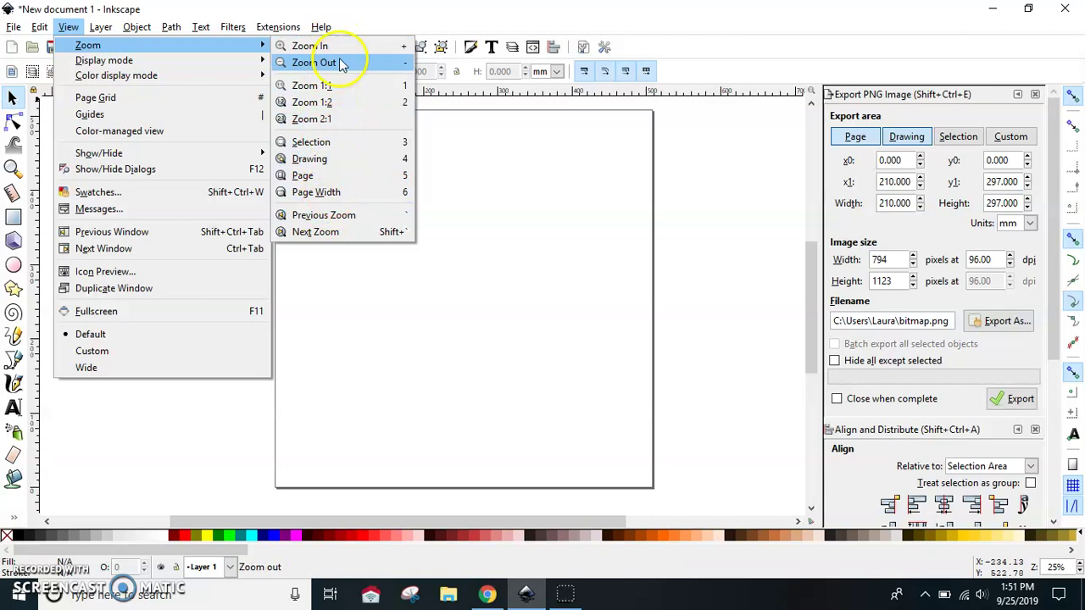
click(582, 19)
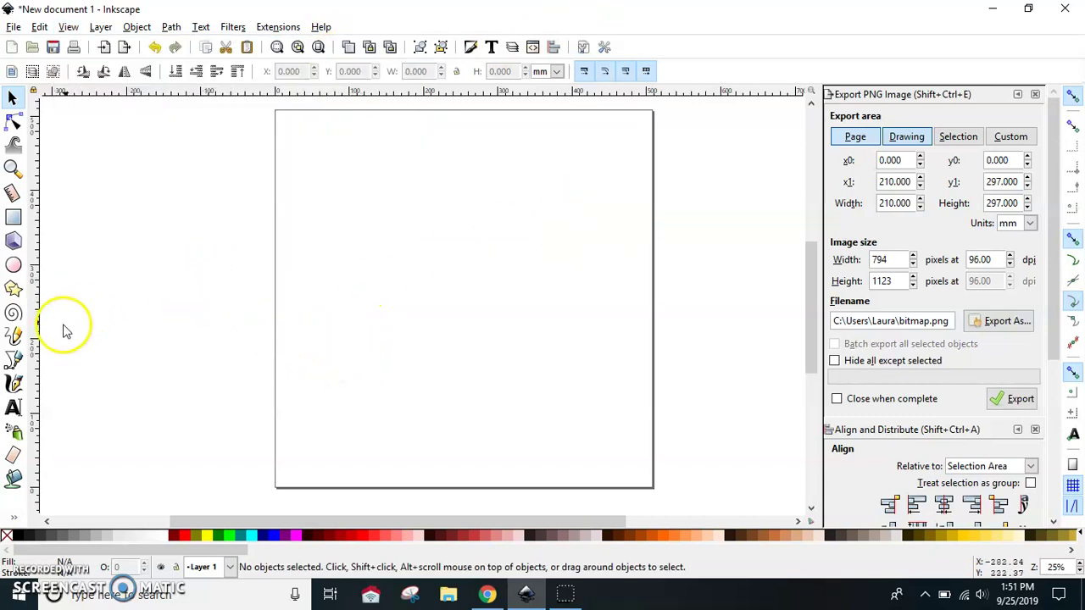
Choose the Jokerman font for new text with the Text tool.
click(11, 409)
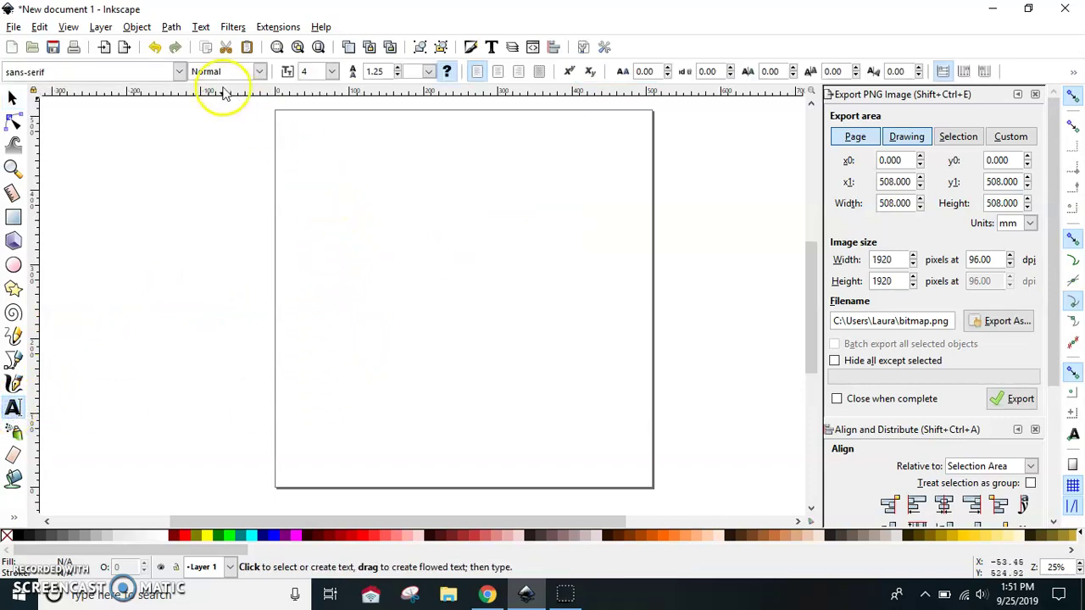
click(178, 72)
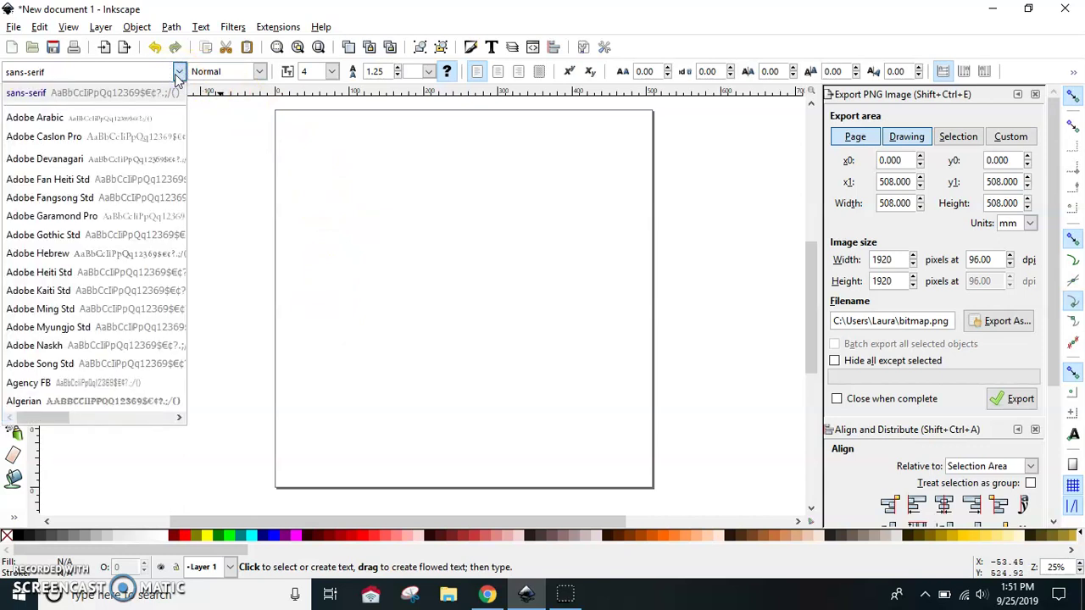
click(177, 74)
click(179, 74)
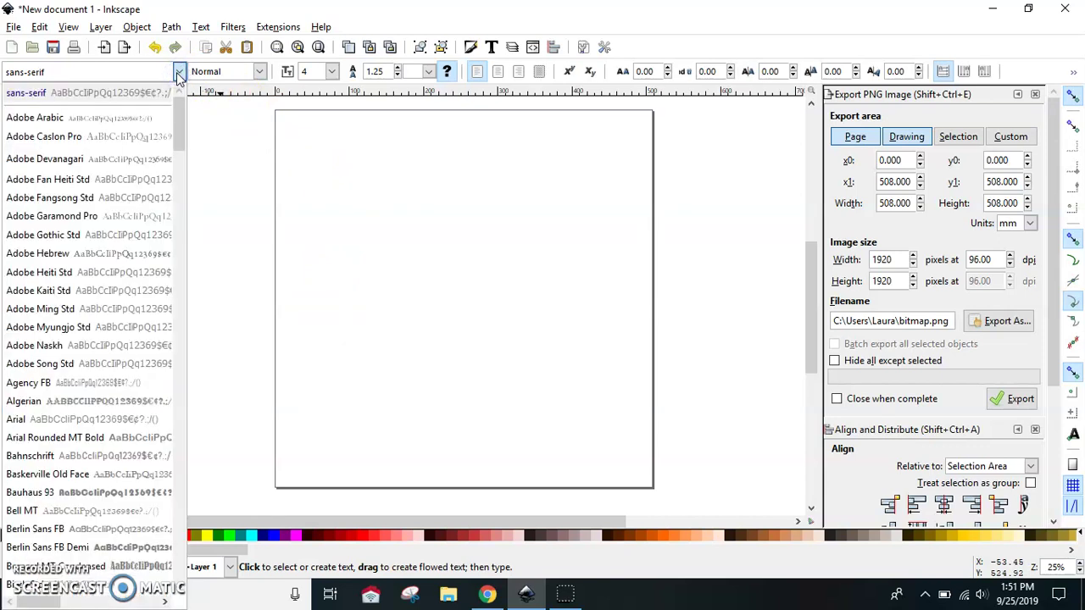
drag(177, 109, 208, 320)
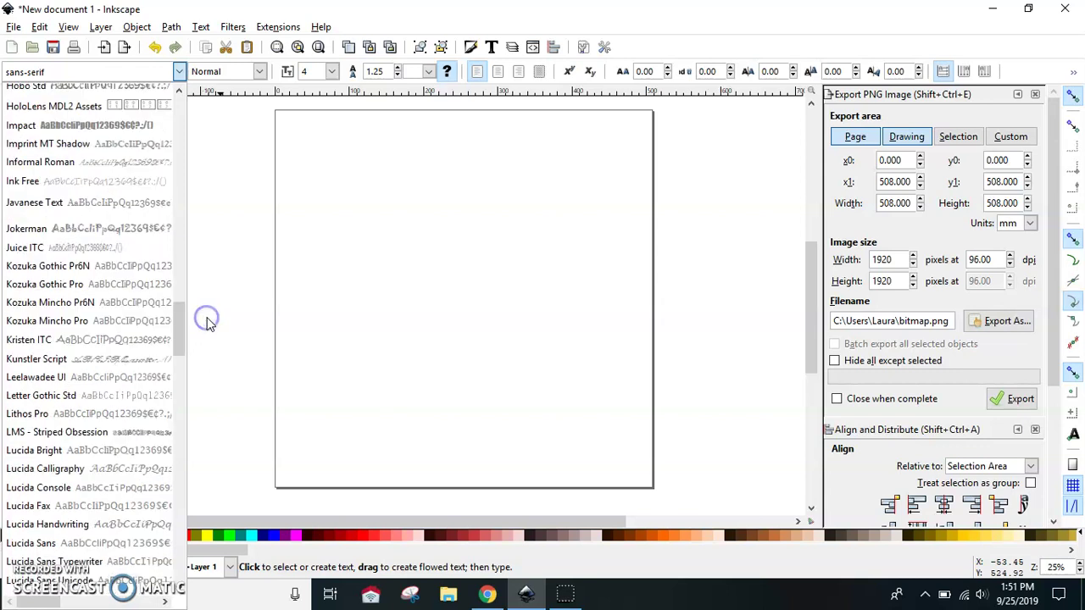
click(69, 229)
Add the text HALLOWEEN at size 144 in the upper part of the page and deselect it.
click(310, 229)
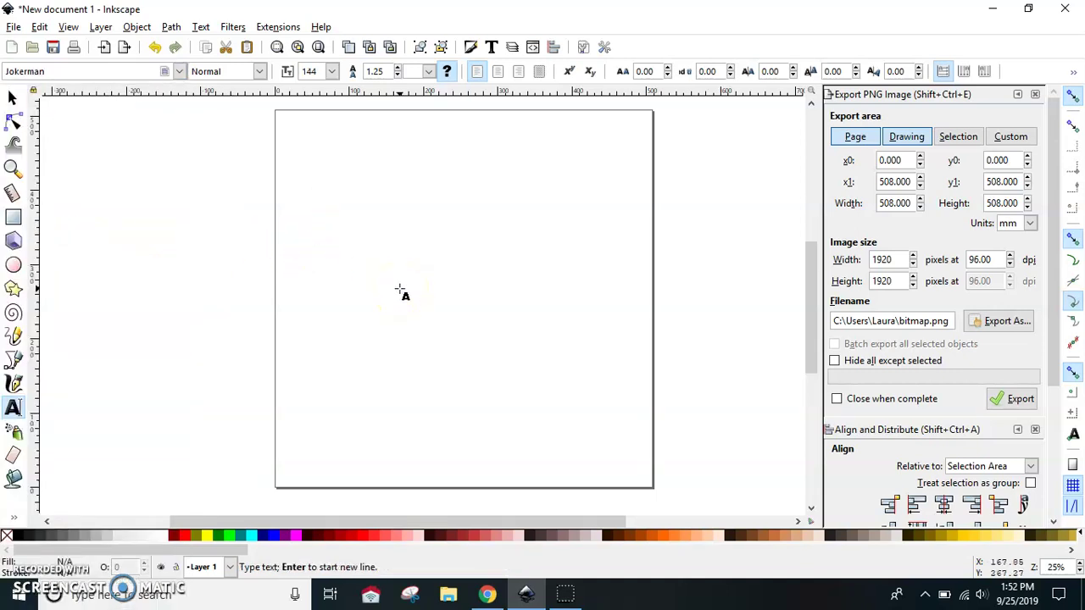
text(HALLOWEEN)
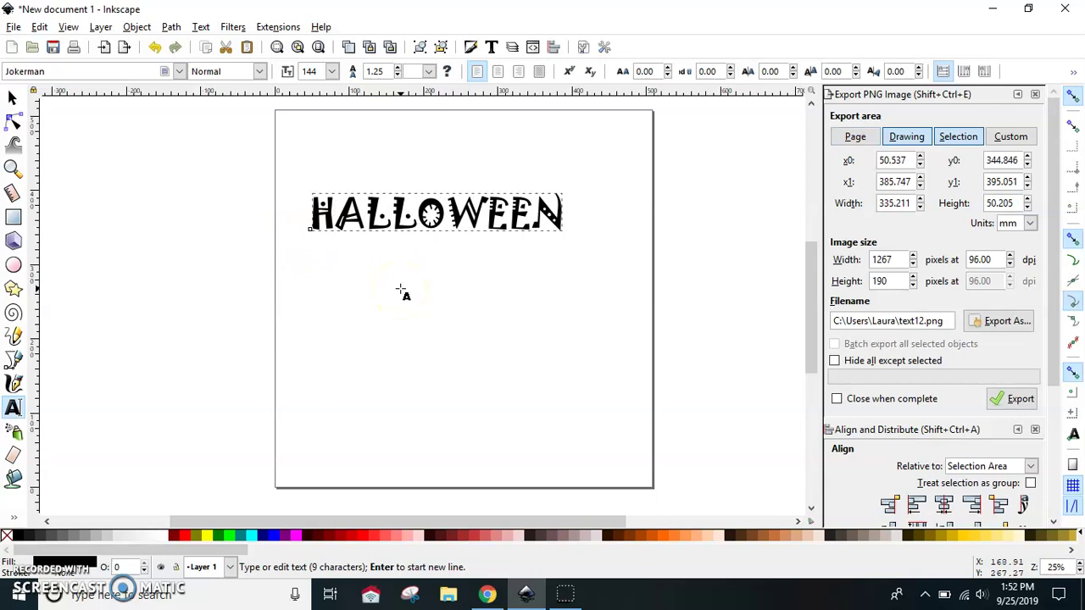
key(ctrl+a)
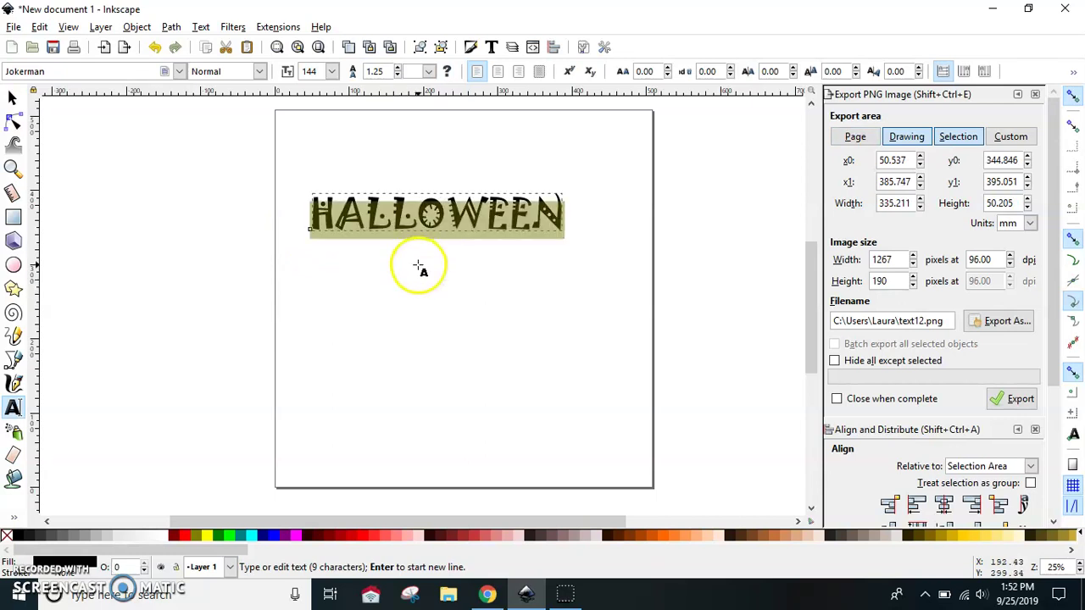
click(592, 262)
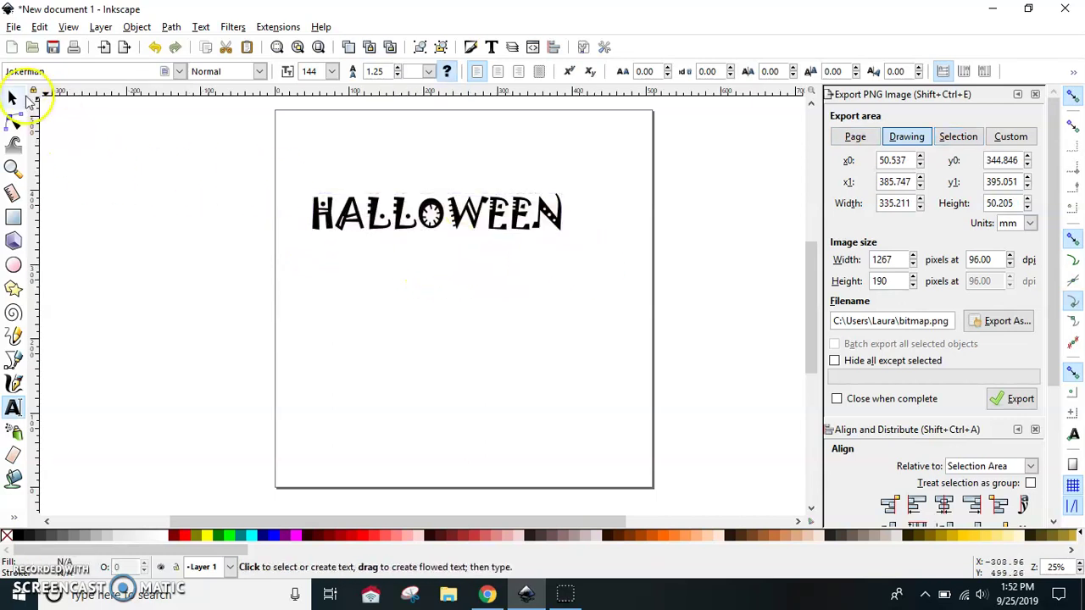
Move the HALLOWEEN text nearer the page's centre, to about X 83.7 mm and Y 308.5 mm.
click(12, 97)
double_click(441, 225)
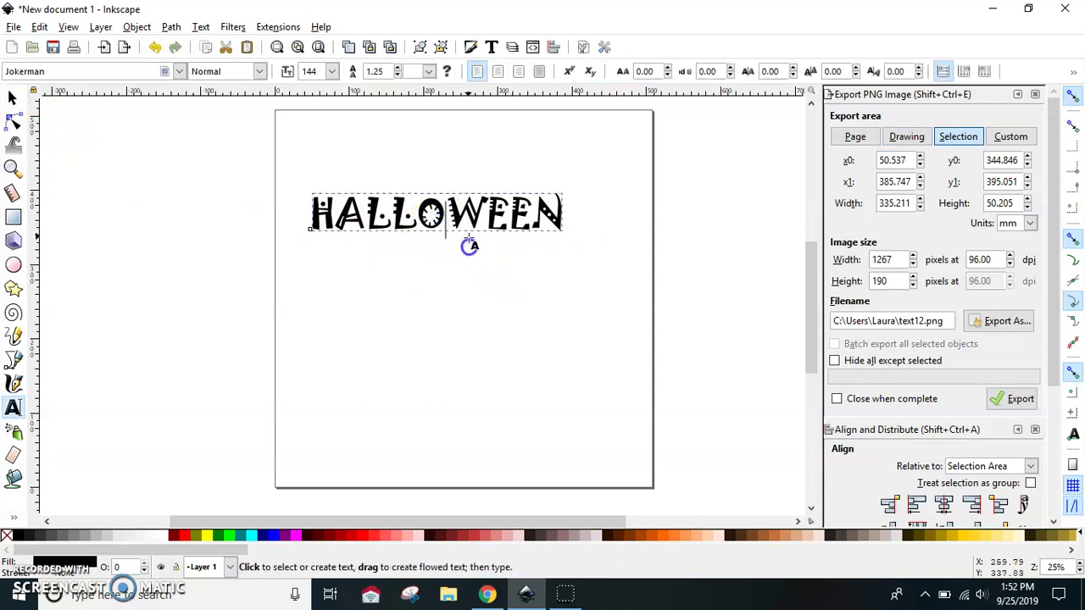
click(10, 100)
drag(416, 223, 436, 252)
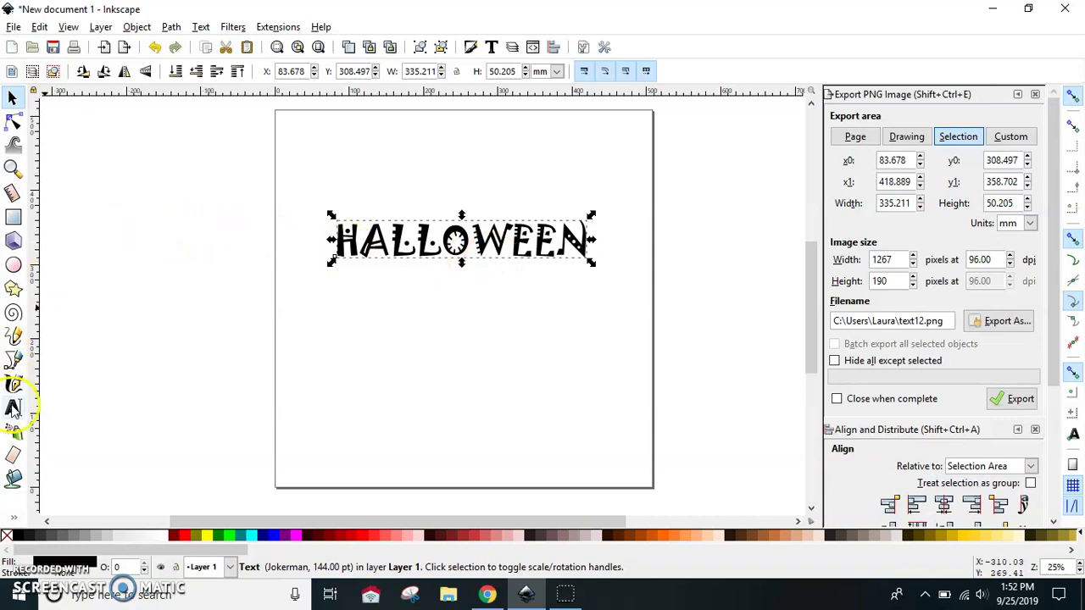
Convert the HALLOWEEN text to paths and ungroup it into separate letter objects.
click(12, 408)
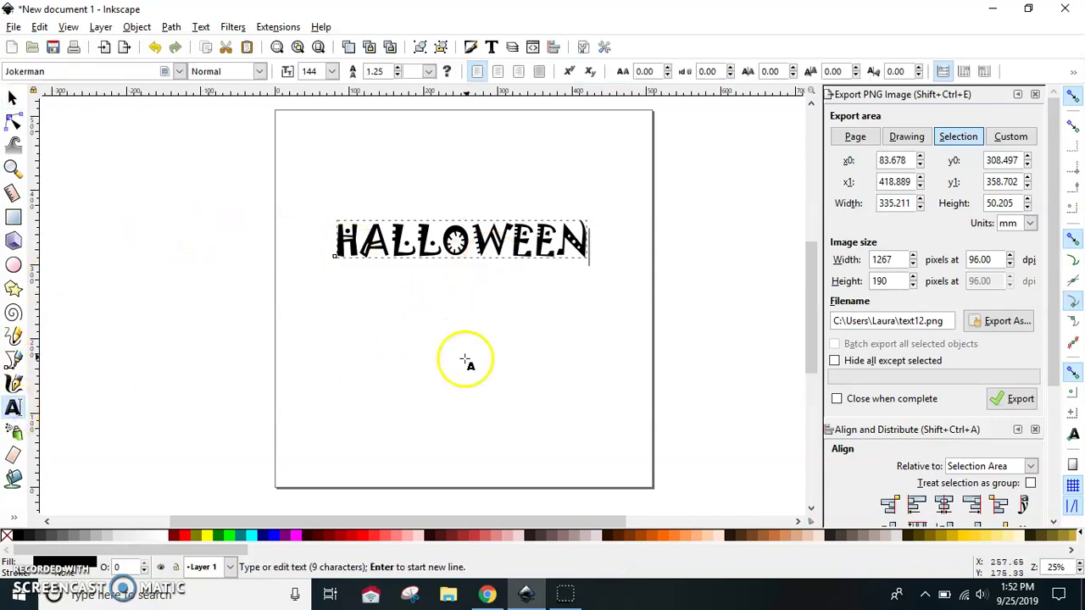
drag(584, 242, 339, 242)
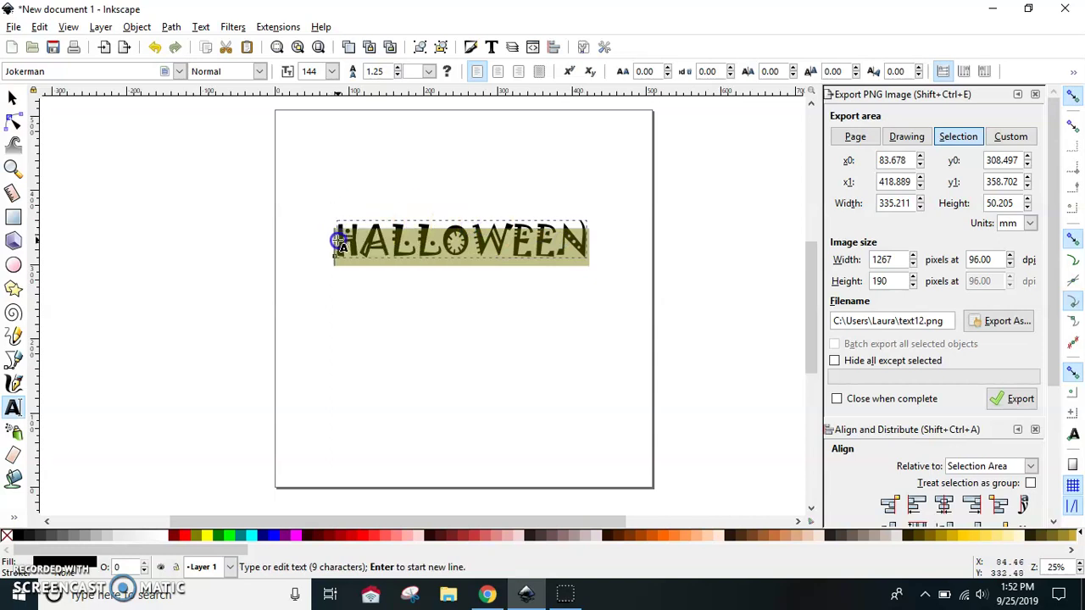
click(168, 27)
click(208, 45)
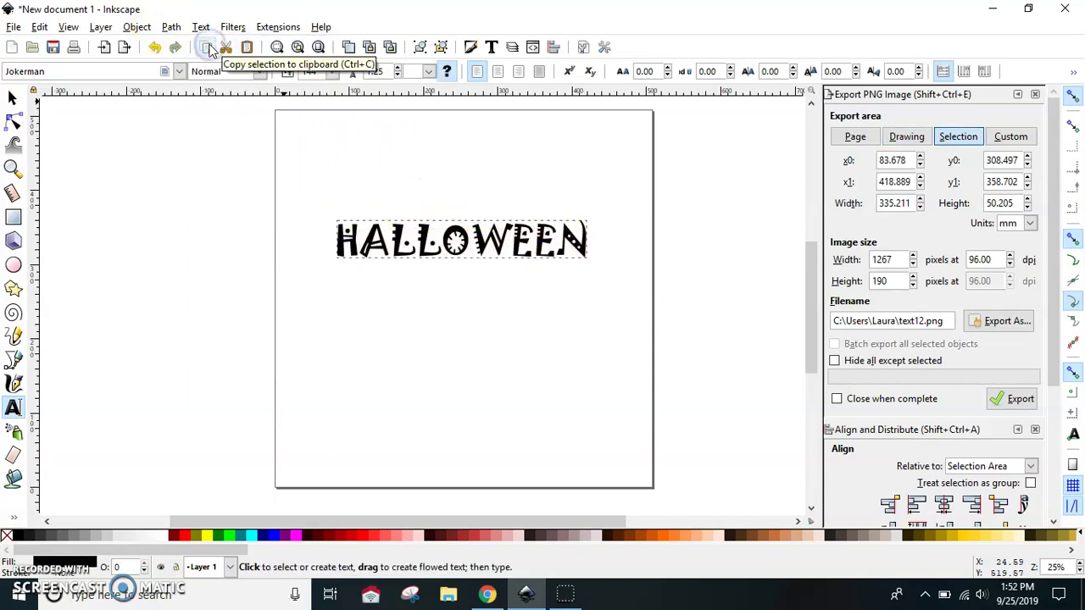
click(138, 27)
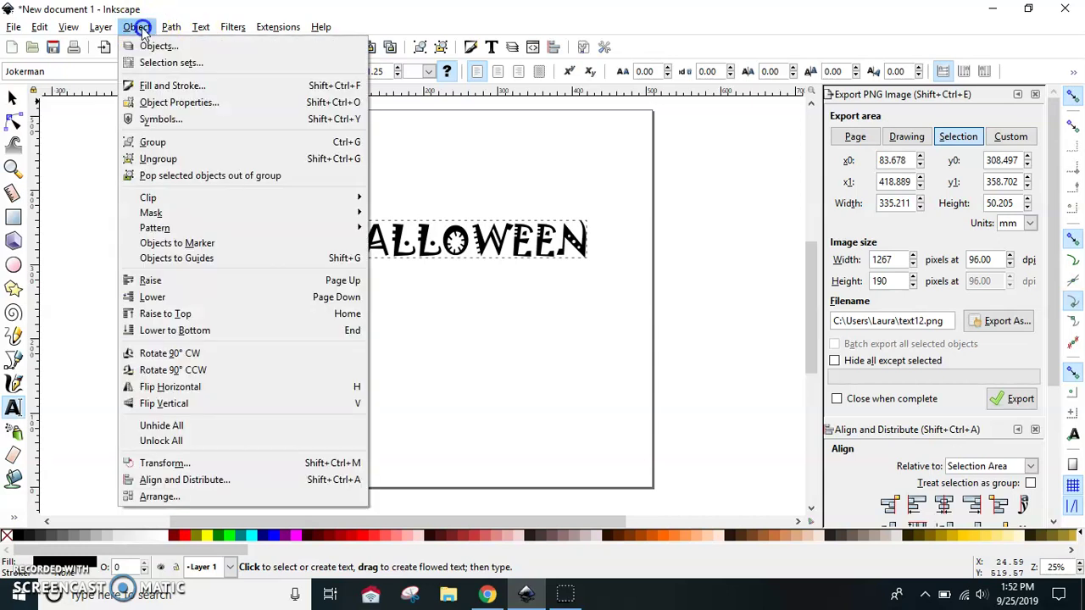
click(151, 160)
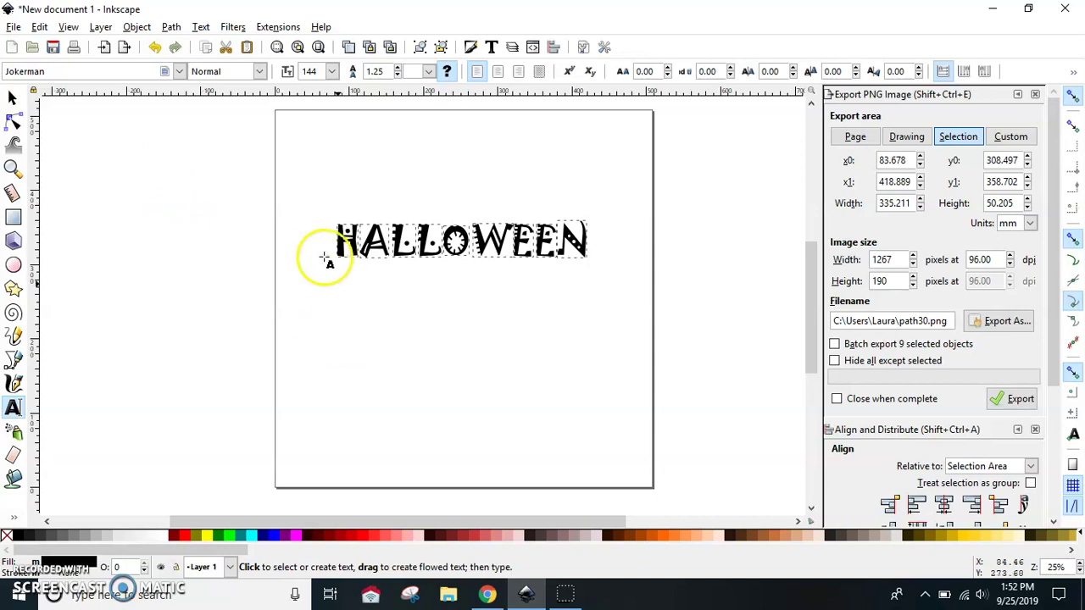
Examine the path nodes of the HALLOWEEN letters with the Node tool, and return to the selection tool.
click(13, 123)
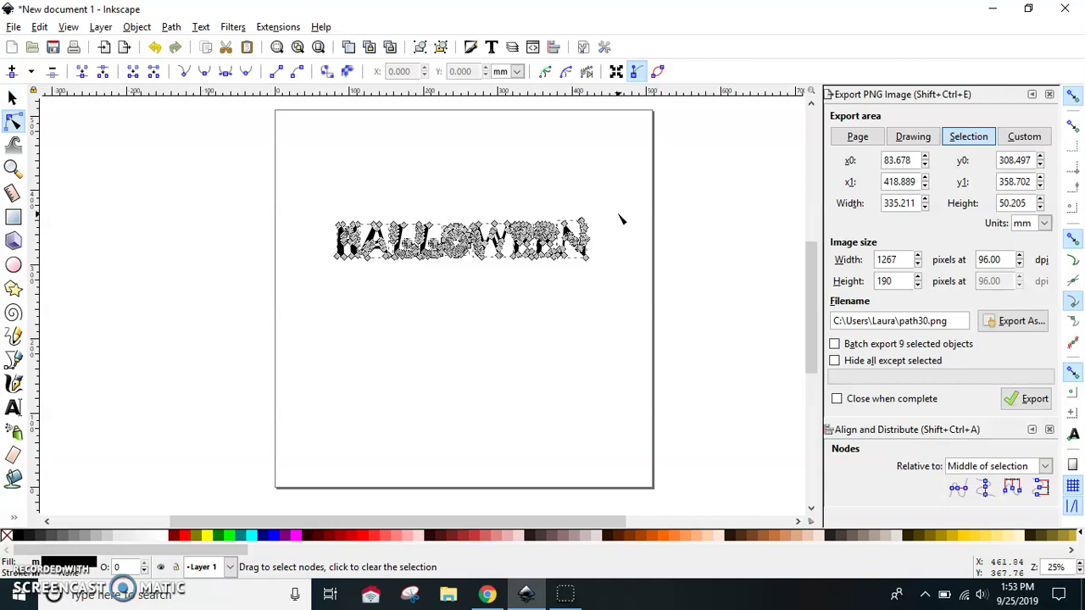
click(619, 188)
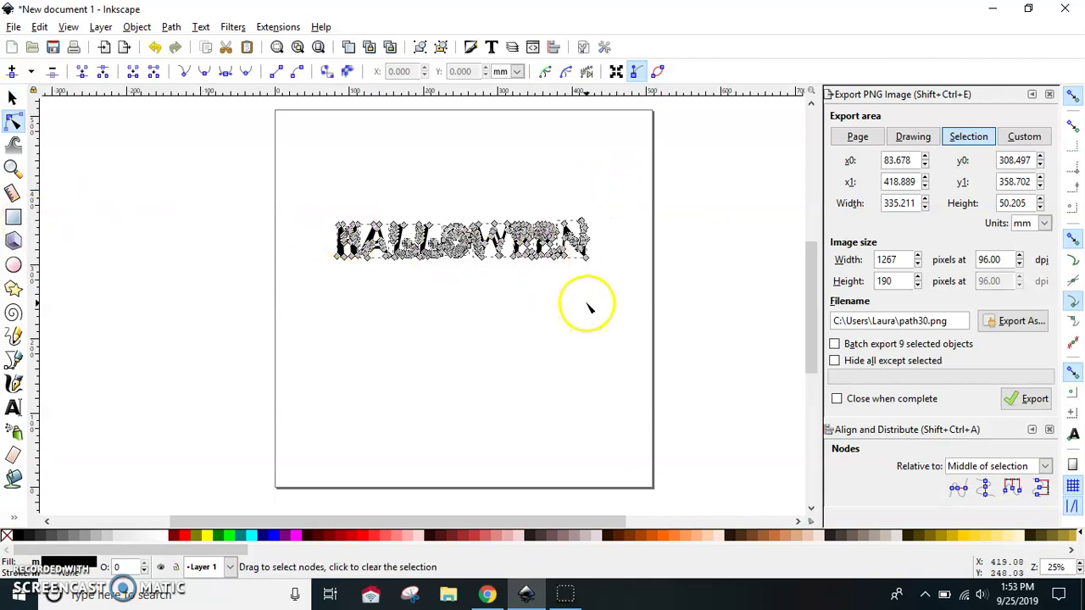
click(11, 98)
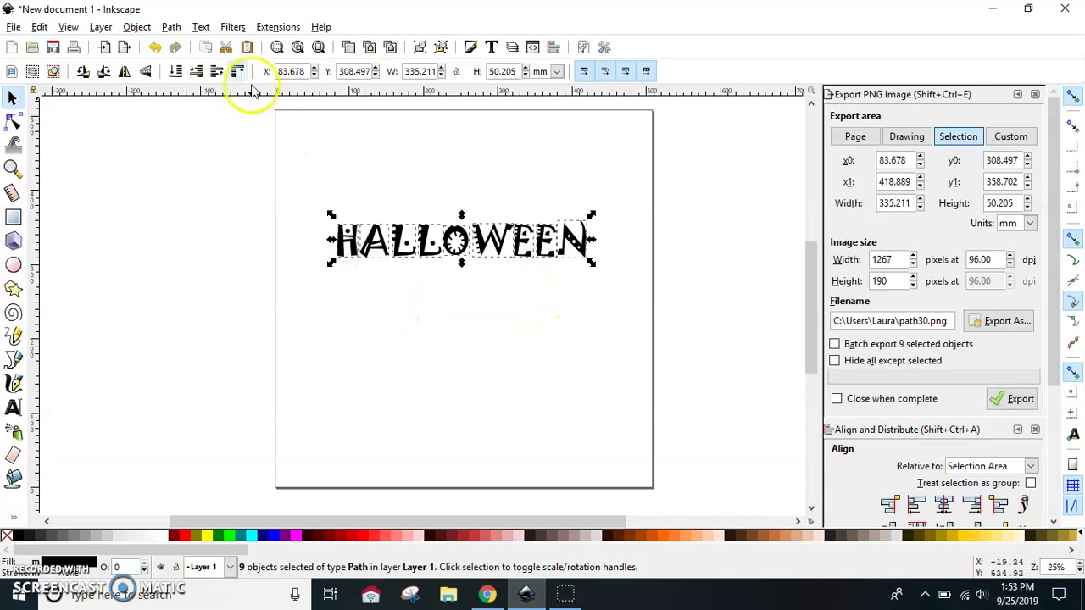
Try uniting all the HALLOWEEN letters into one path with Union, and reselect the separate letters.
click(174, 27)
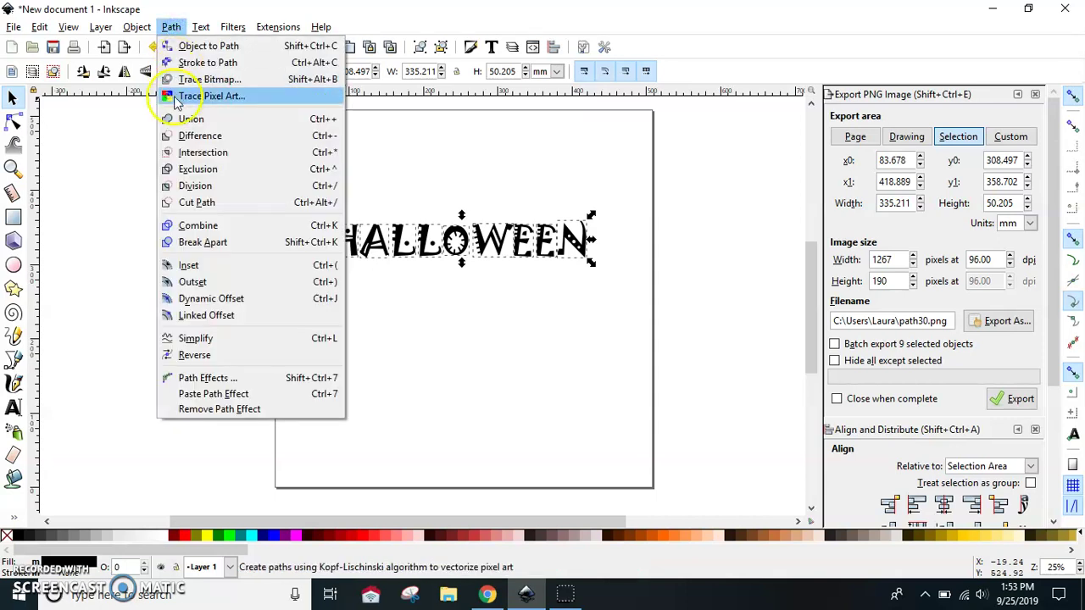
click(185, 122)
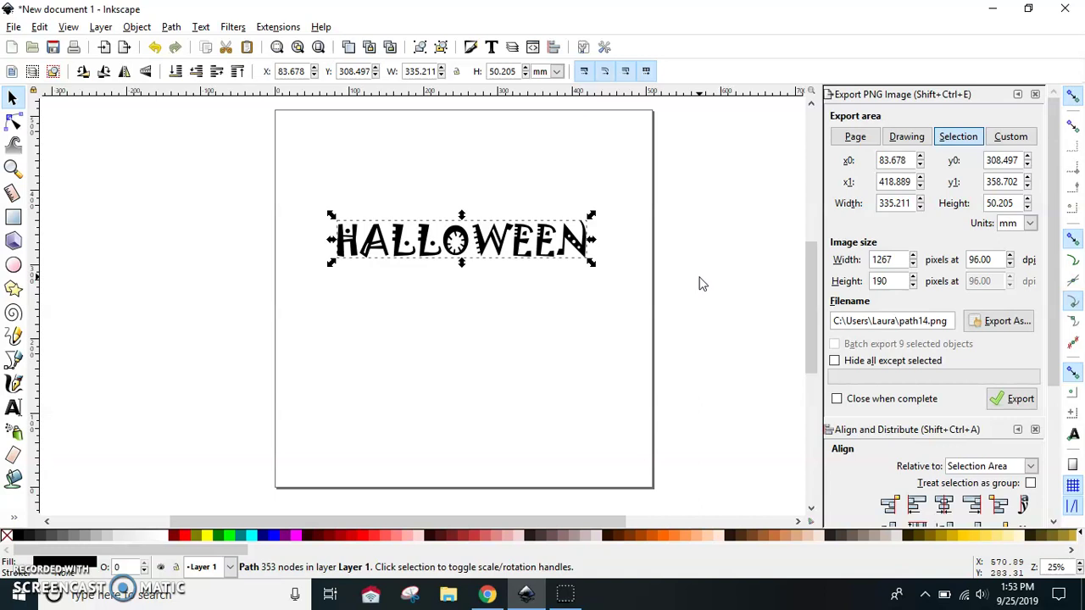
key(Escape)
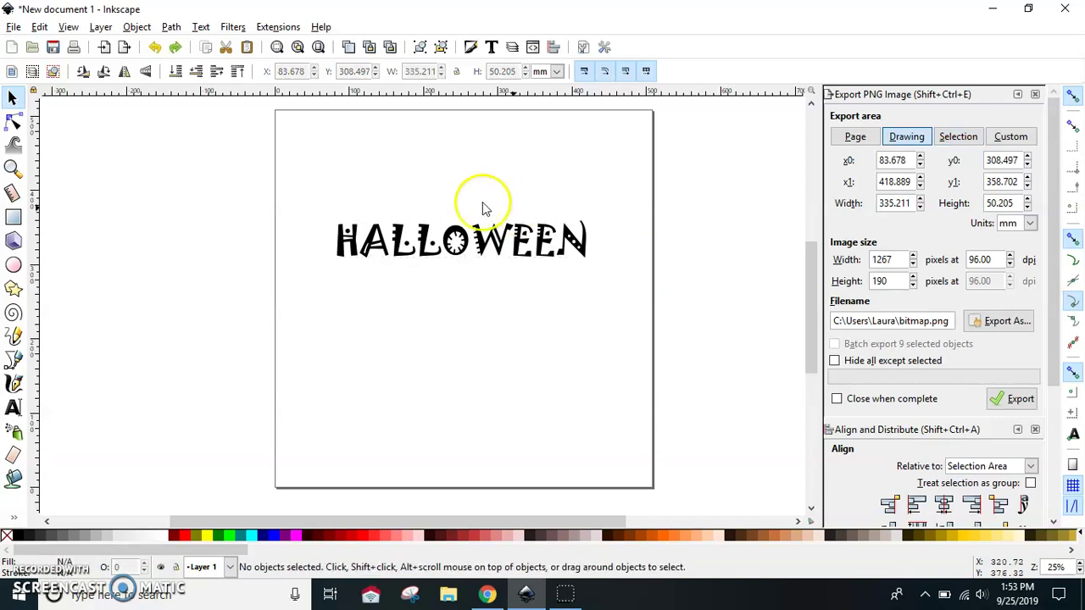
drag(290, 212, 632, 303)
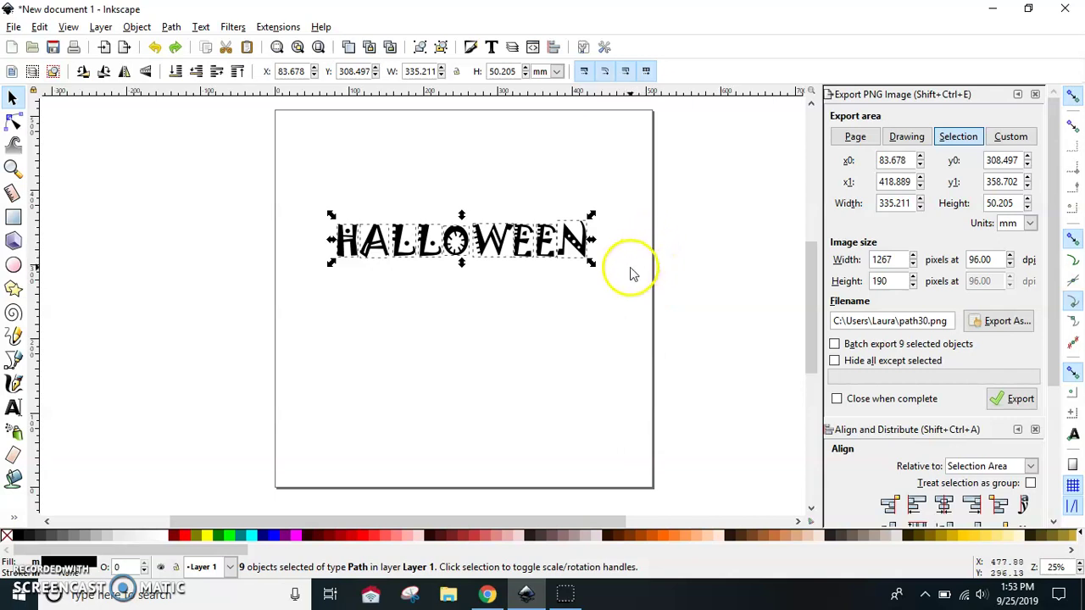
Try moving the last E of HALLOWEEN out of line and back with snapping enabled.
click(548, 285)
drag(569, 242, 561, 231)
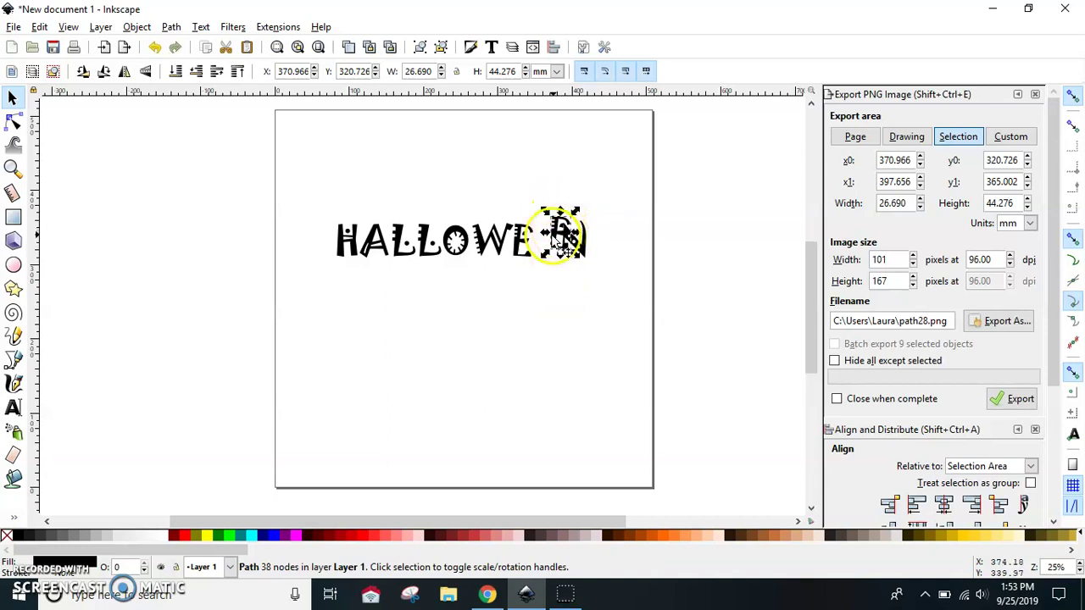
drag(559, 234, 551, 240)
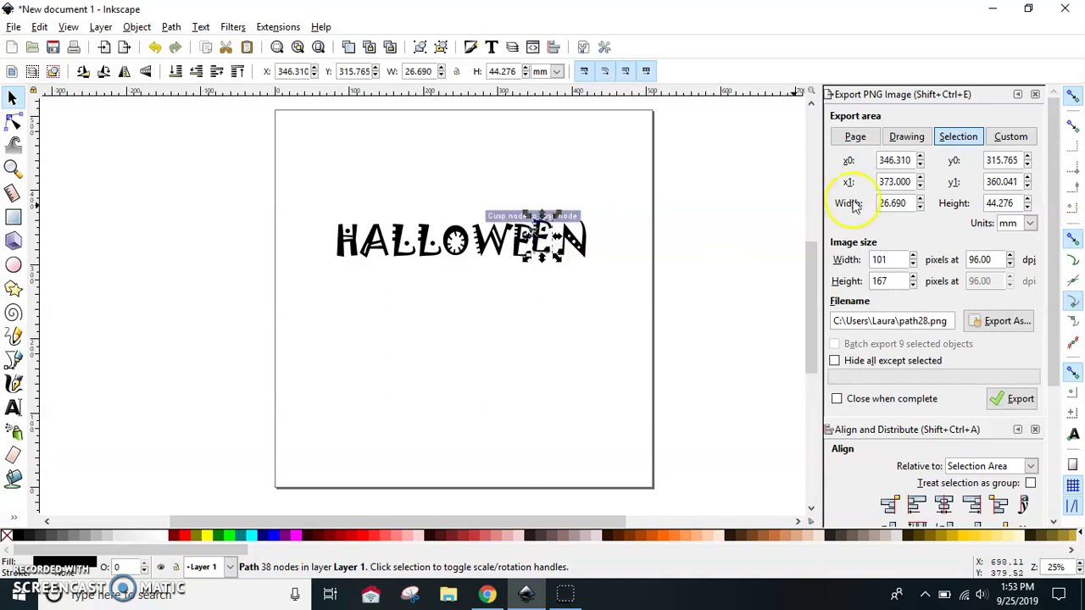
Disable snapping and try moving the last E of HALLOWEEN freely, and deselect it.
click(1072, 97)
mouse_move(540, 238)
mouse_down()
mouse_move(561, 246)
mouse_move(545, 254)
mouse_move(561, 248)
mouse_move(560, 258)
mouse_move(539, 255)
mouse_move(603, 222)
mouse_move(566, 257)
mouse_move(562, 243)
mouse_up()
click(617, 249)
Select all the letters, try stretching them to about 392 by 116 mm with unlocked proportions, and undo the stretch.
mouse_move(288, 235)
mouse_down()
mouse_move(371, 242)
mouse_move(611, 311)
mouse_up()
drag(593, 264, 636, 315)
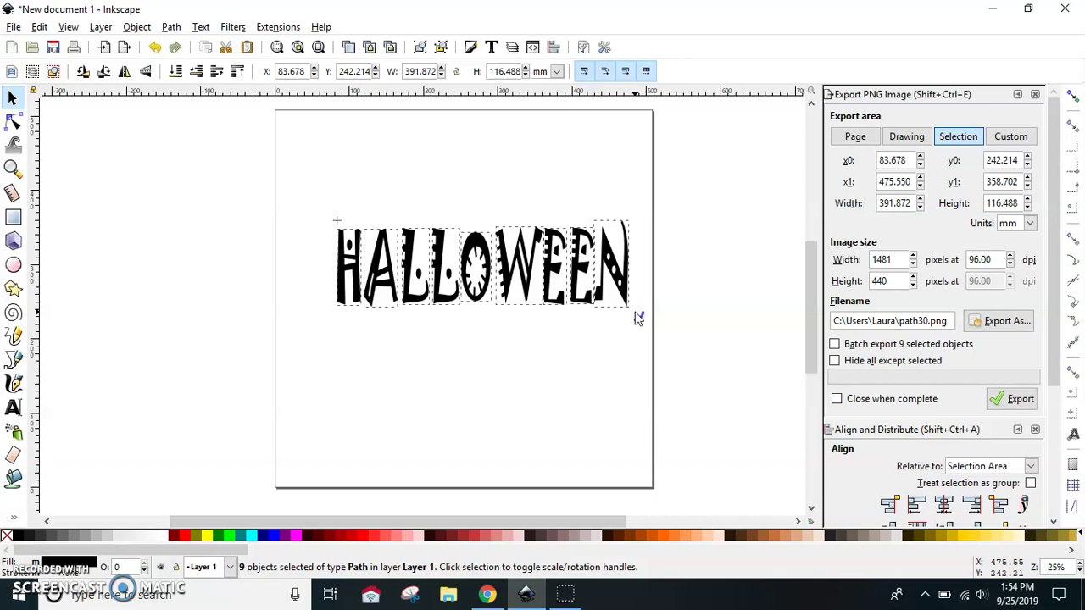
drag(636, 315, 637, 317)
key(ctrl+z)
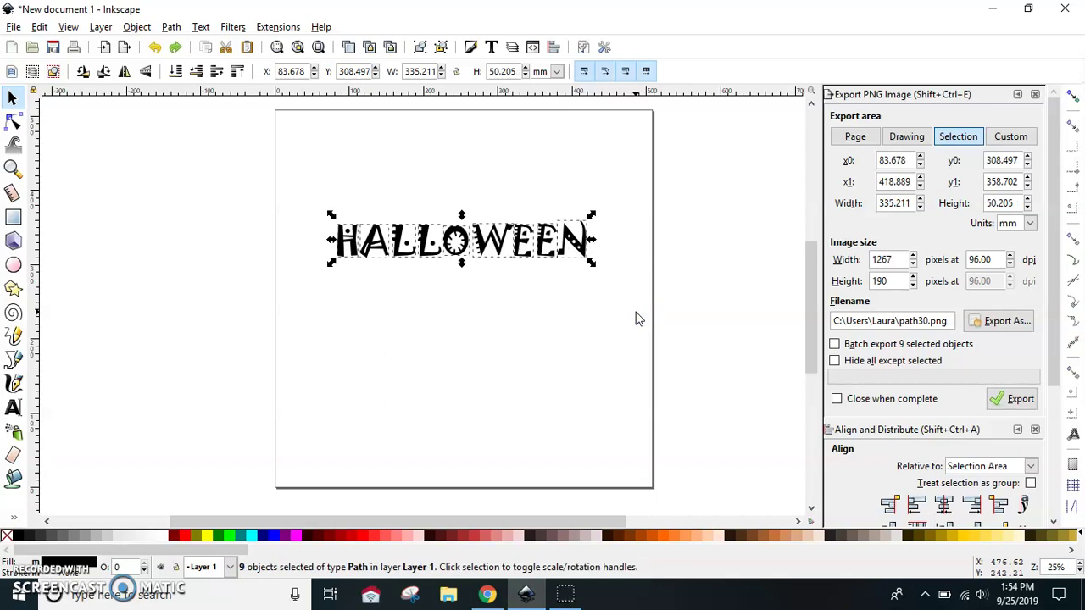
Lock the width-to-height ratio and enlarge all the letters proportionally to about 423 by 63 mm.
click(456, 72)
drag(590, 265, 654, 376)
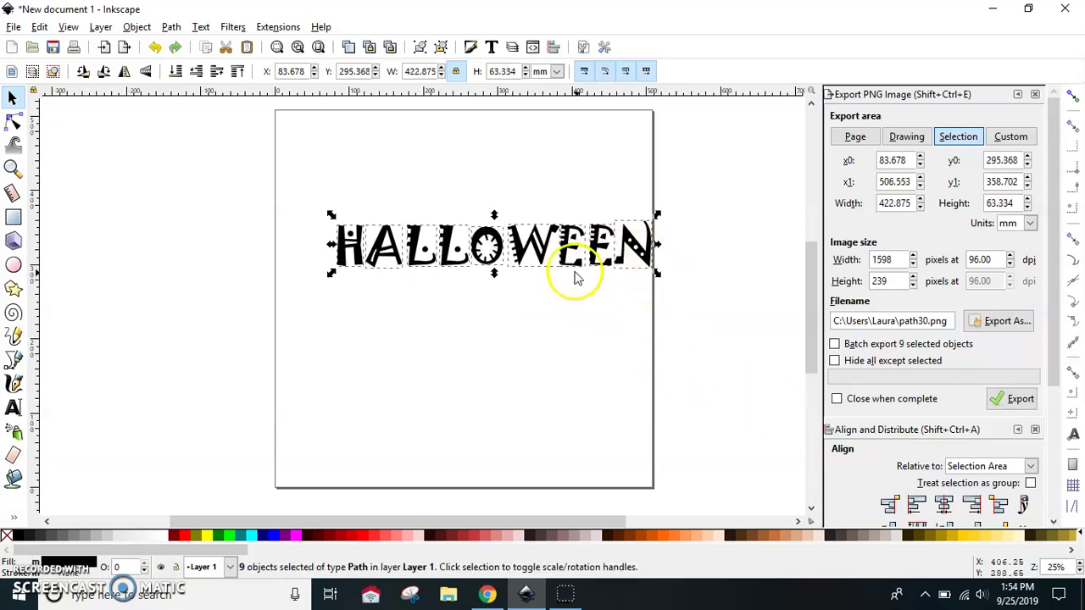
Align the bottom edges of the HALLOWEEN letters and make the horizontal gaps between them equal.
drag(1064, 152, 1055, 326)
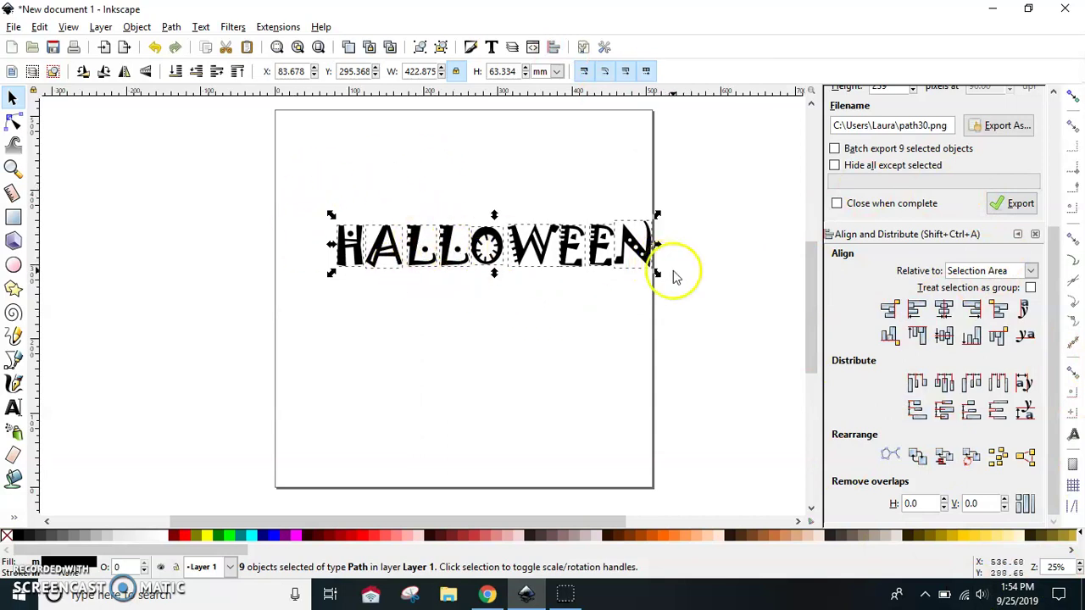
click(950, 341)
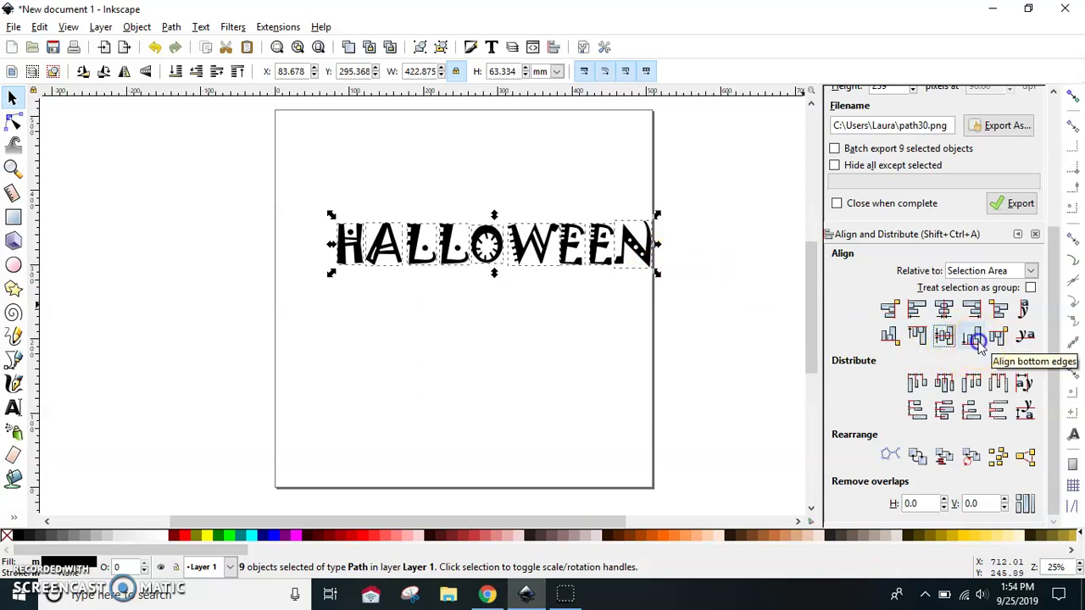
click(972, 339)
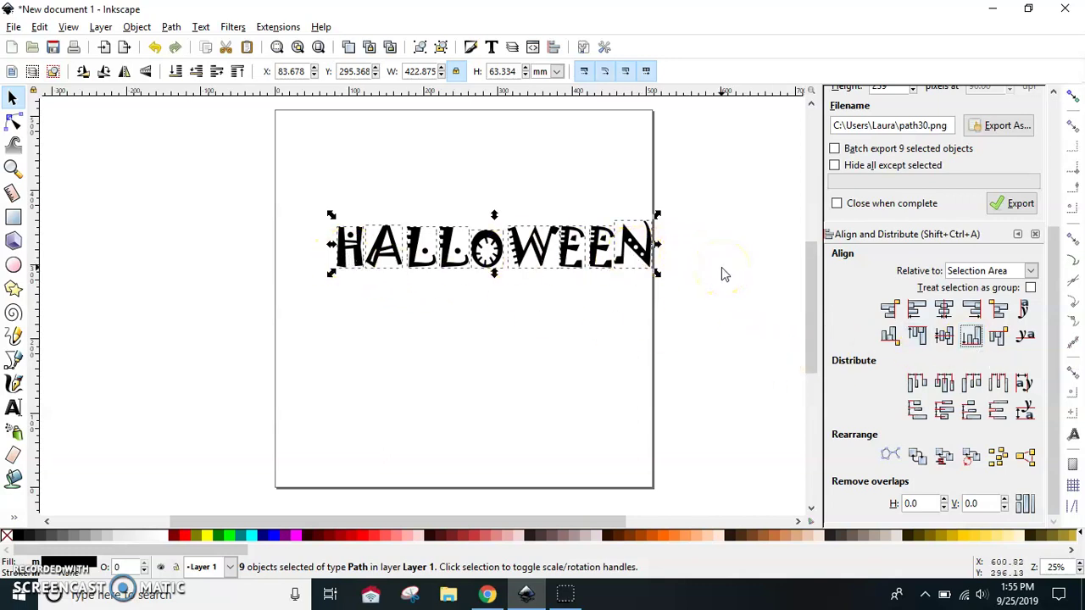
click(1000, 388)
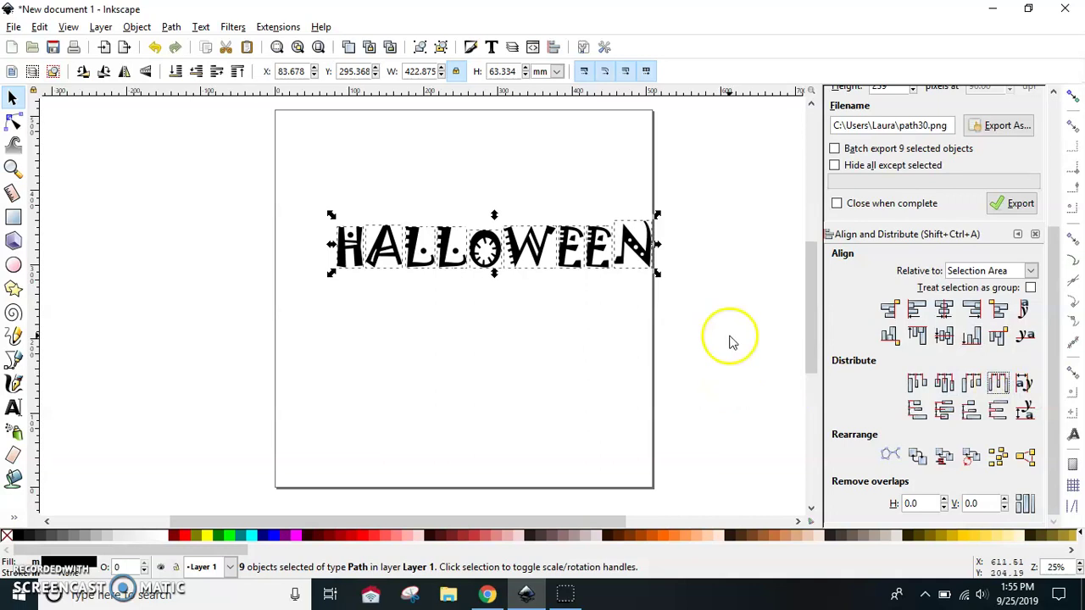
Move the letters to about X 46.3 mm and Y 287.9 mm and centre them on a common horizontal axis.
drag(653, 271, 625, 282)
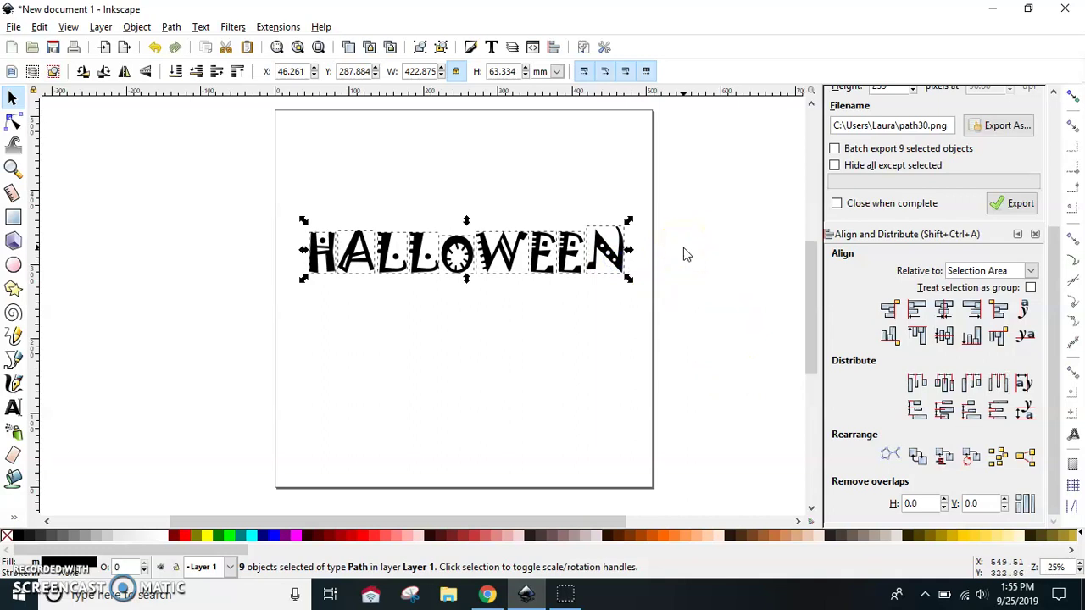
click(946, 337)
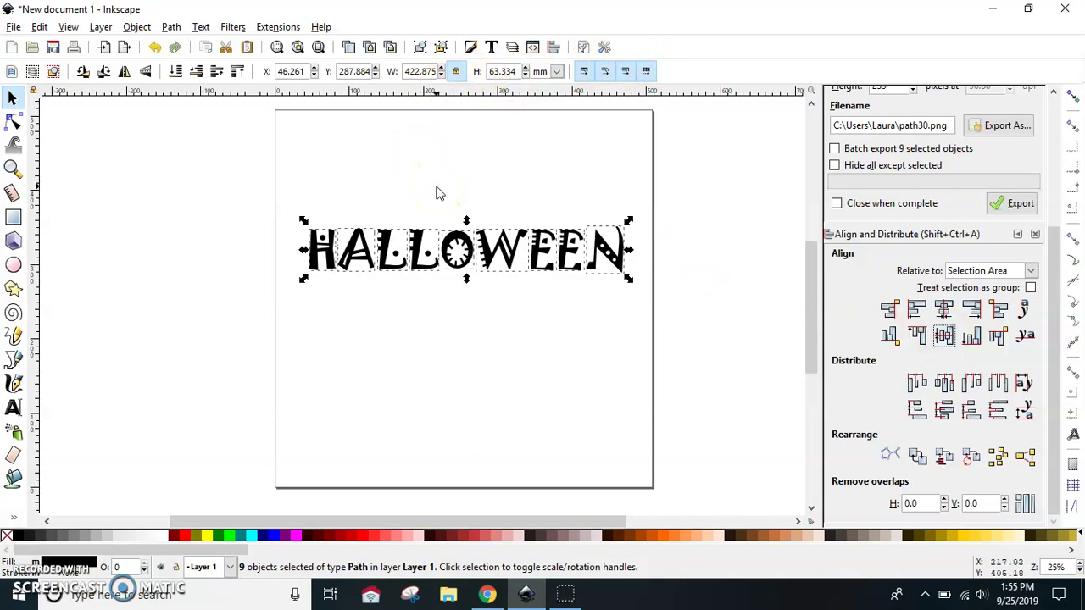
Group the letters and enlarge the group to about 480 by 72 mm across the upper part of the page.
click(421, 48)
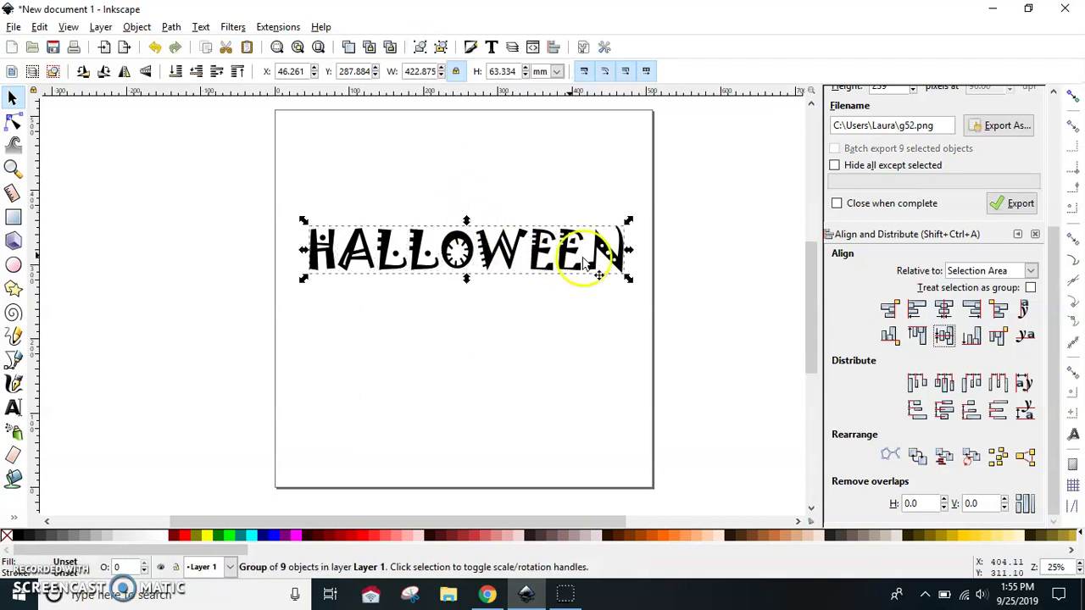
drag(609, 244, 605, 144)
drag(607, 169, 649, 175)
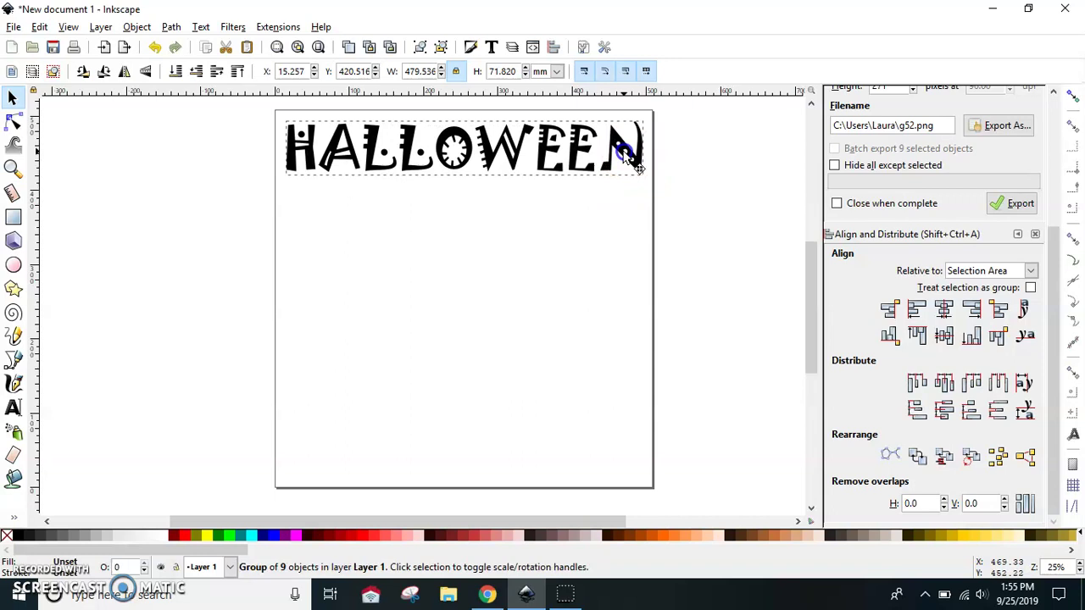
click(618, 260)
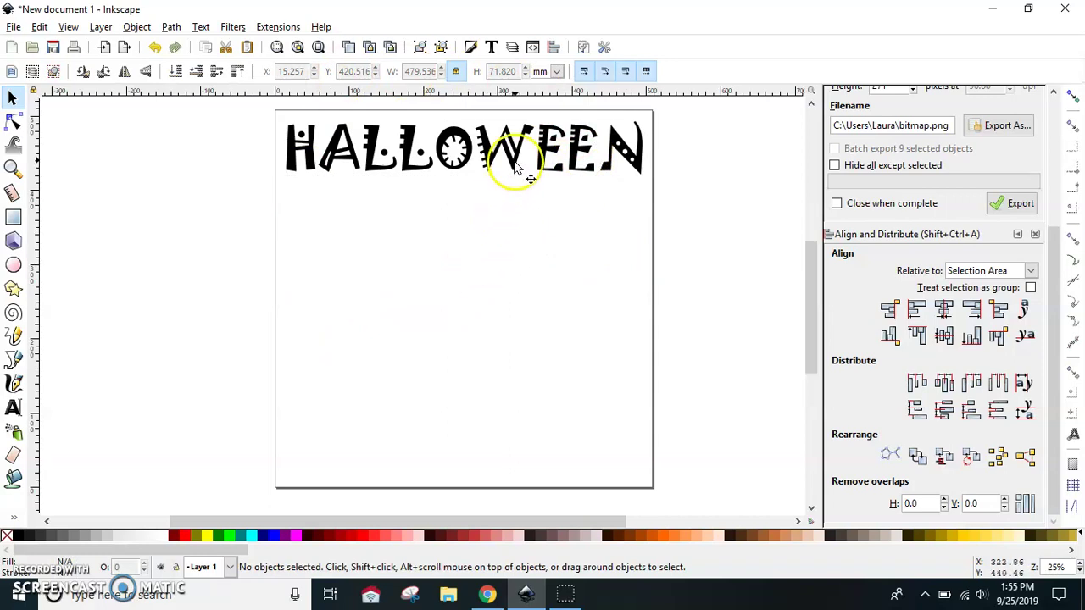
mouse_move(515, 165)
mouse_down()
mouse_move(523, 177)
mouse_move(511, 217)
mouse_move(528, 170)
mouse_move(308, 262)
mouse_move(63, 246)
mouse_move(527, 182)
mouse_move(517, 166)
mouse_up()
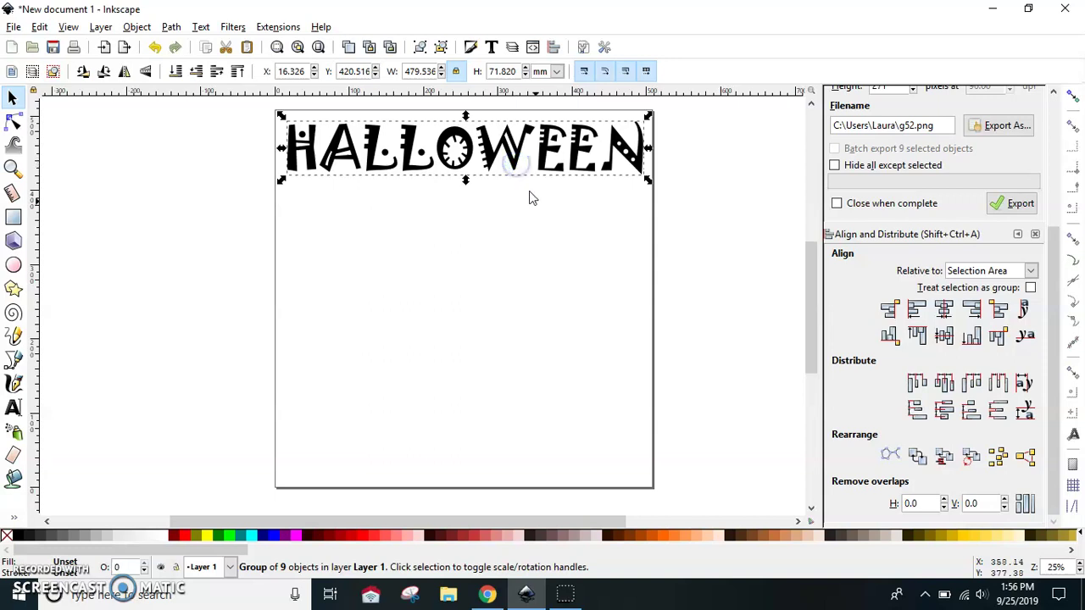
click(697, 245)
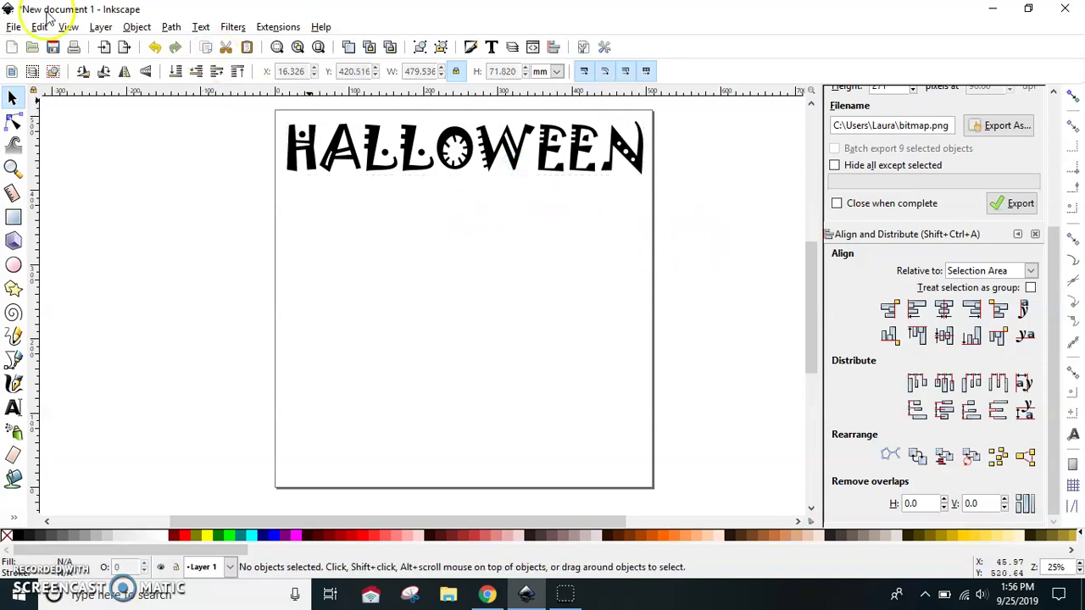
Save the drawing to the Desktop as a Plain SVG file named hALLOWEEN and minimize the window.
click(14, 27)
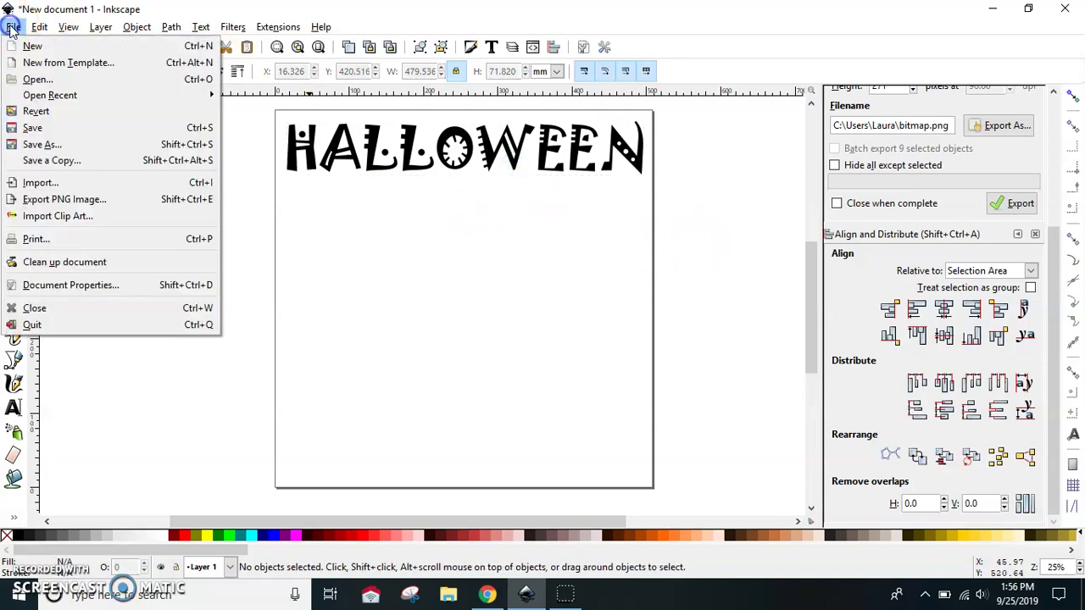
click(38, 144)
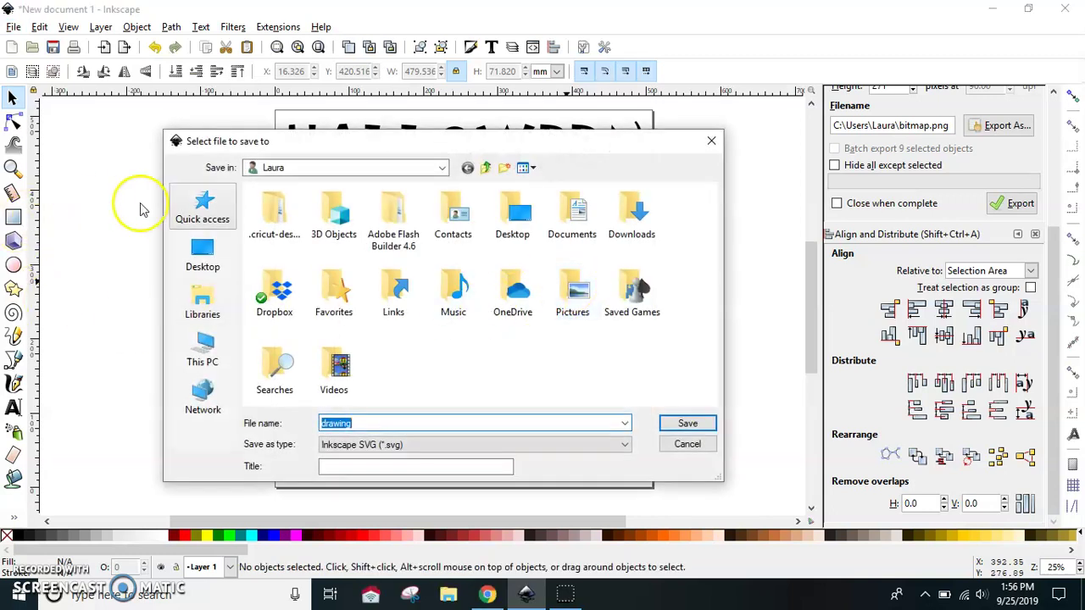
click(202, 254)
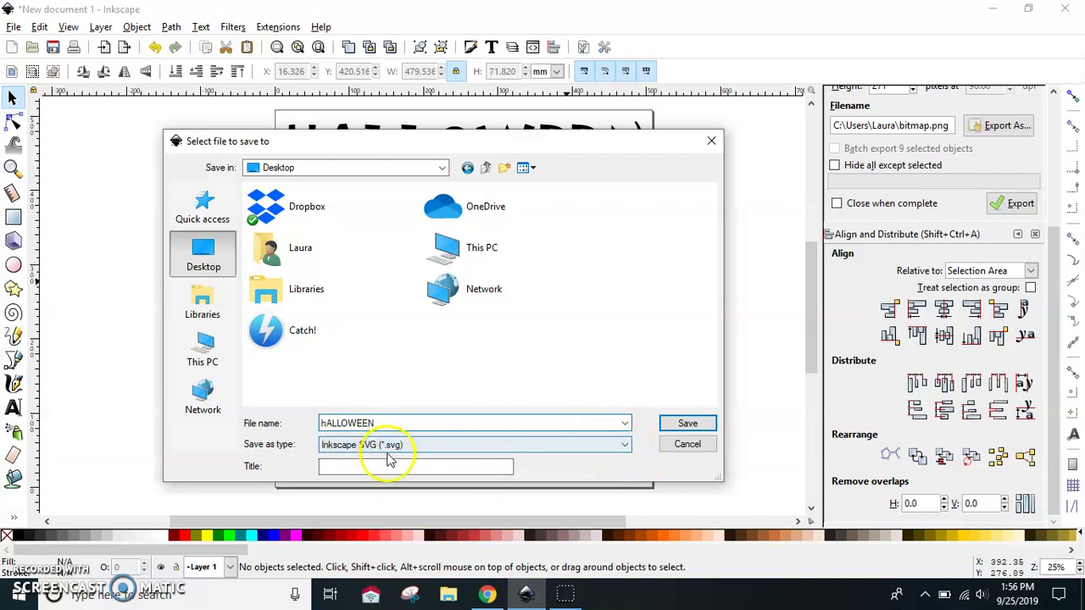
click(625, 446)
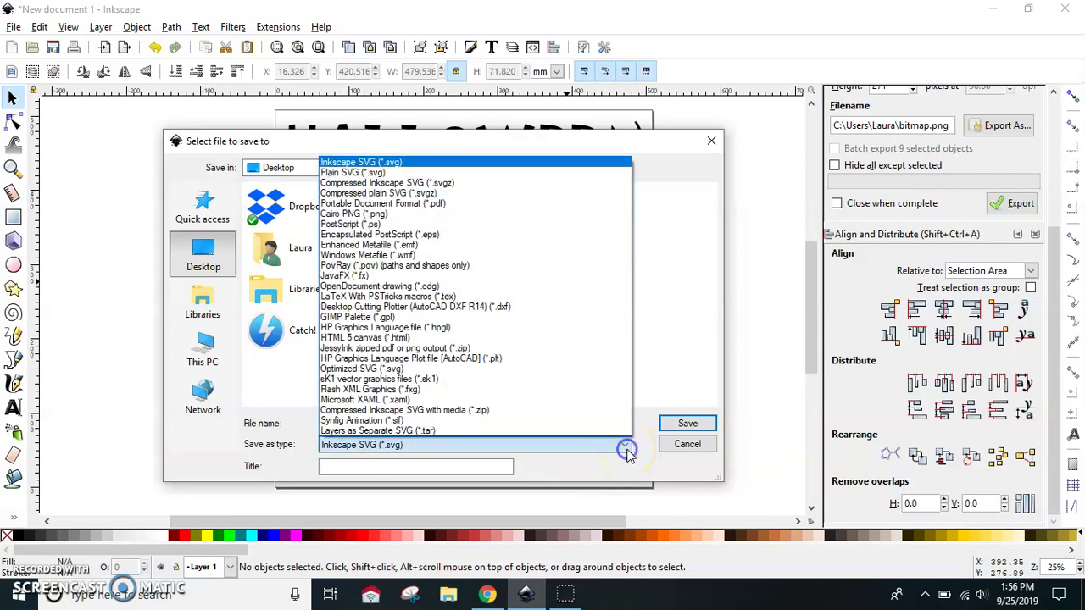
click(357, 173)
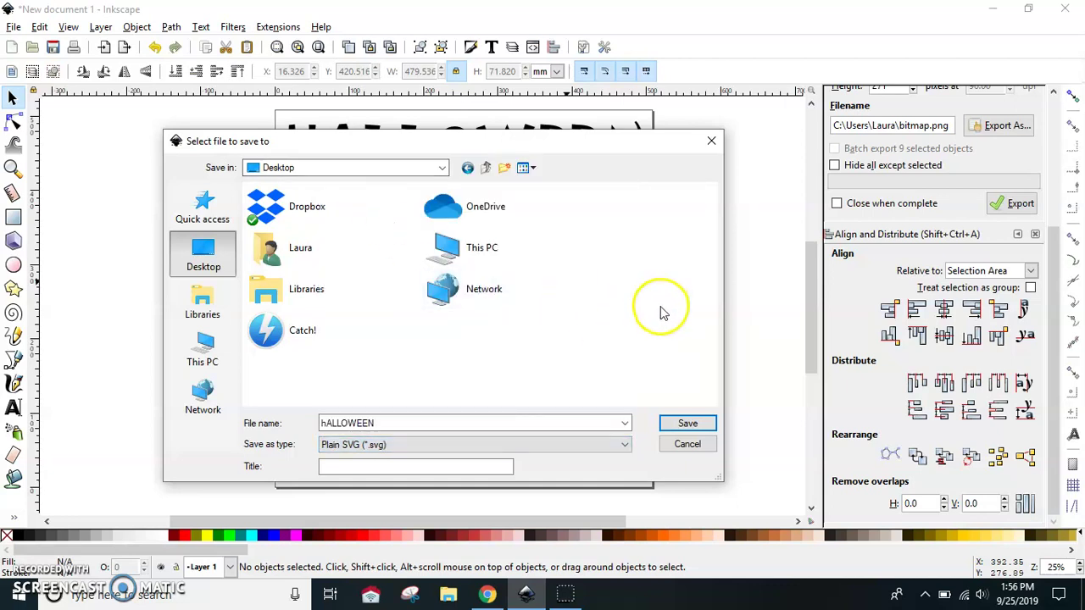
click(687, 425)
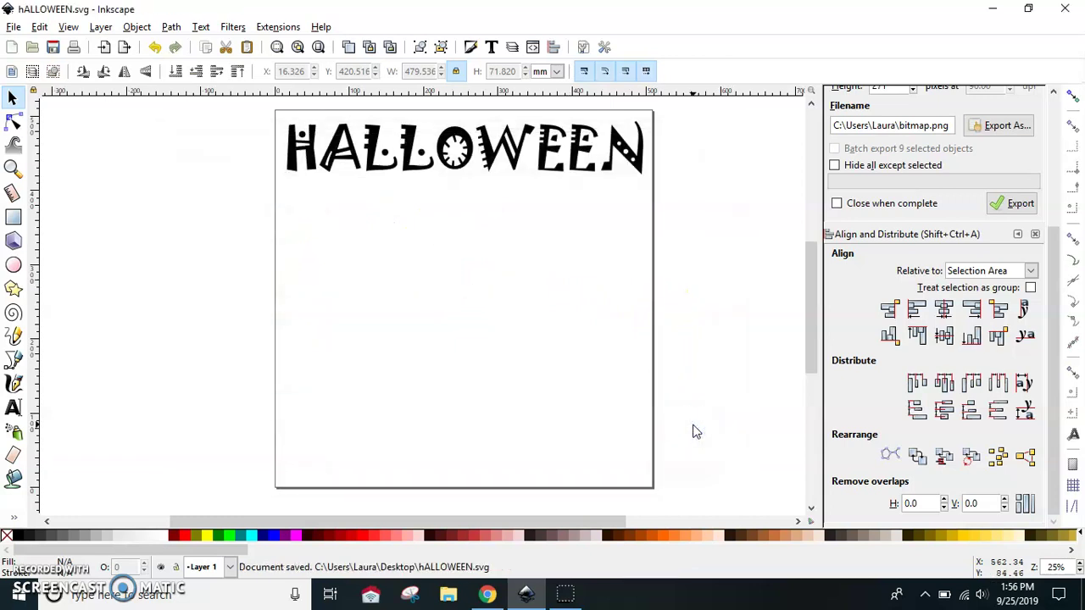
click(992, 11)
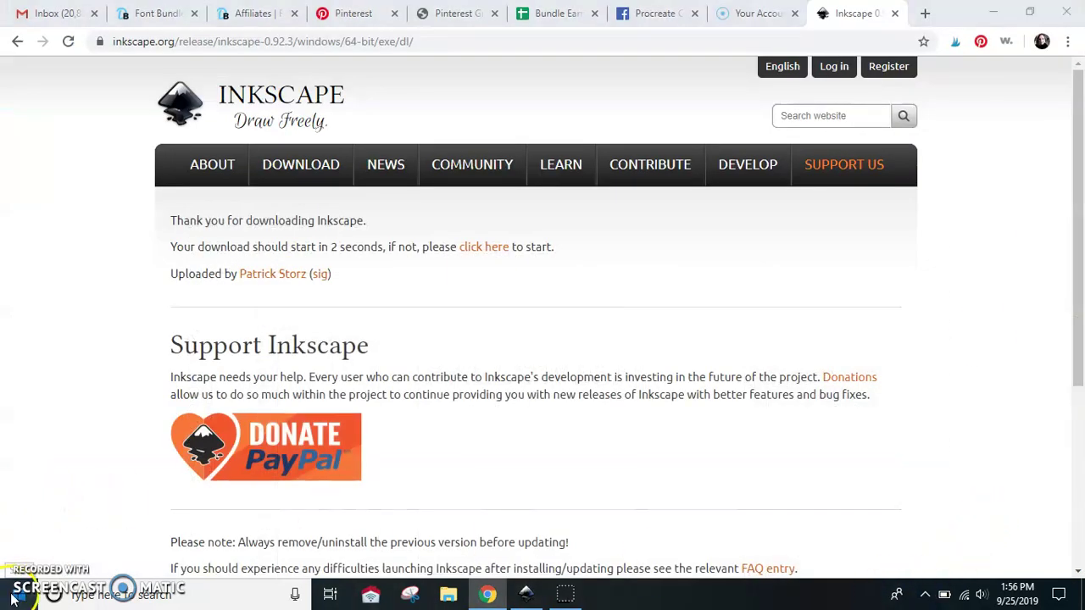
Launch Cricut Design Space in a maximized window and open a new project canvas.
click(19, 594)
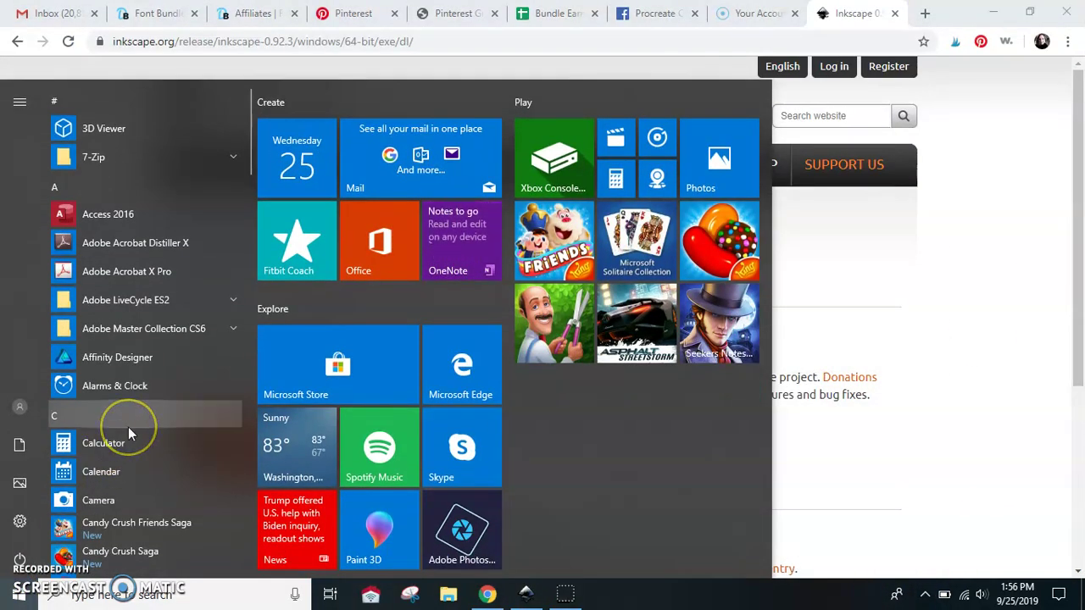
scroll(128, 428, down, 4)
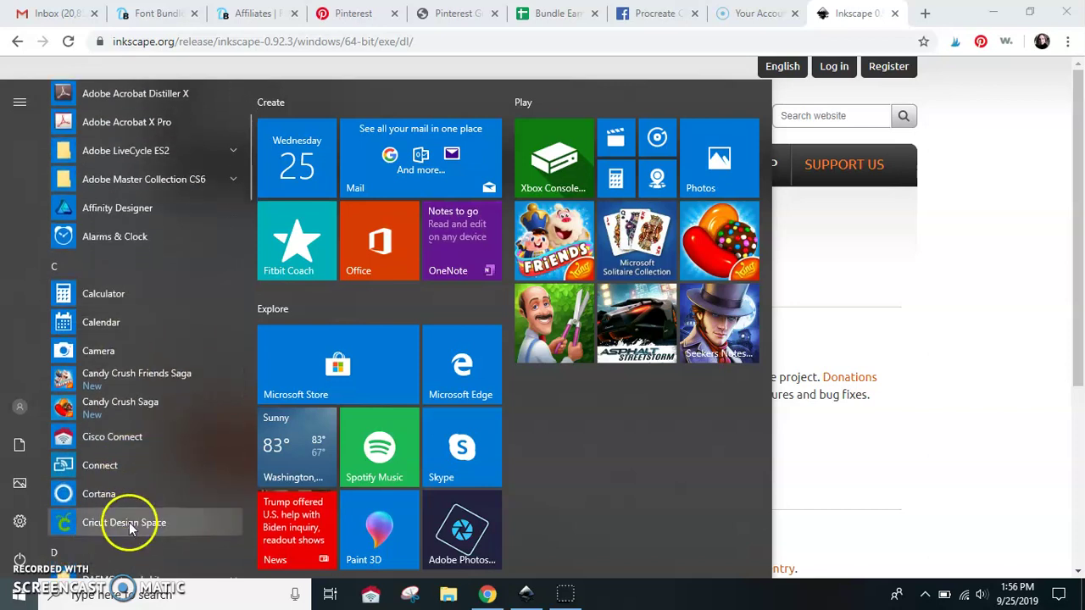
click(612, 316)
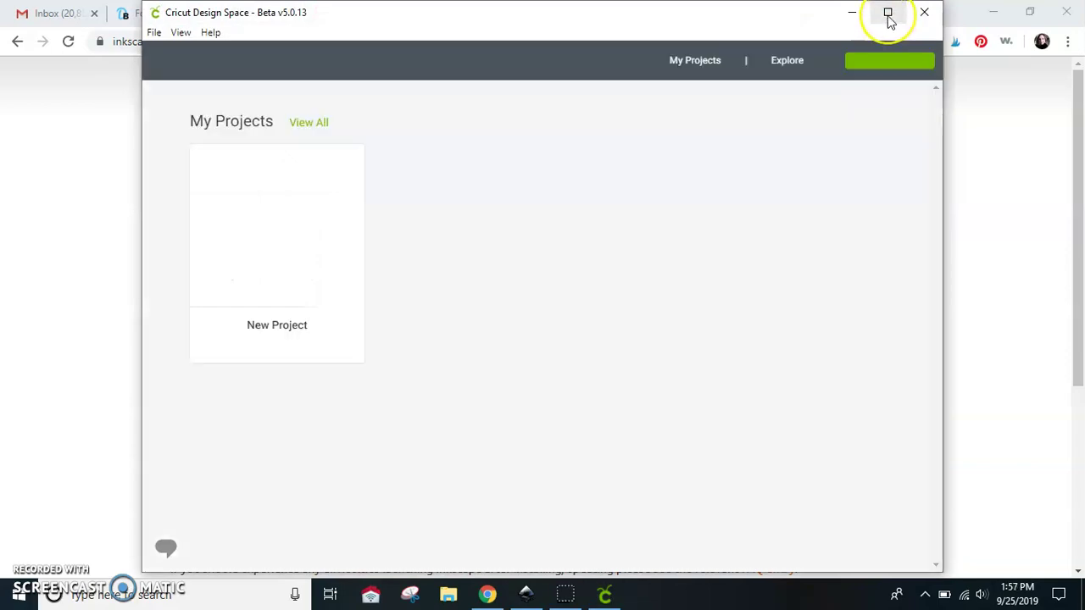
click(886, 17)
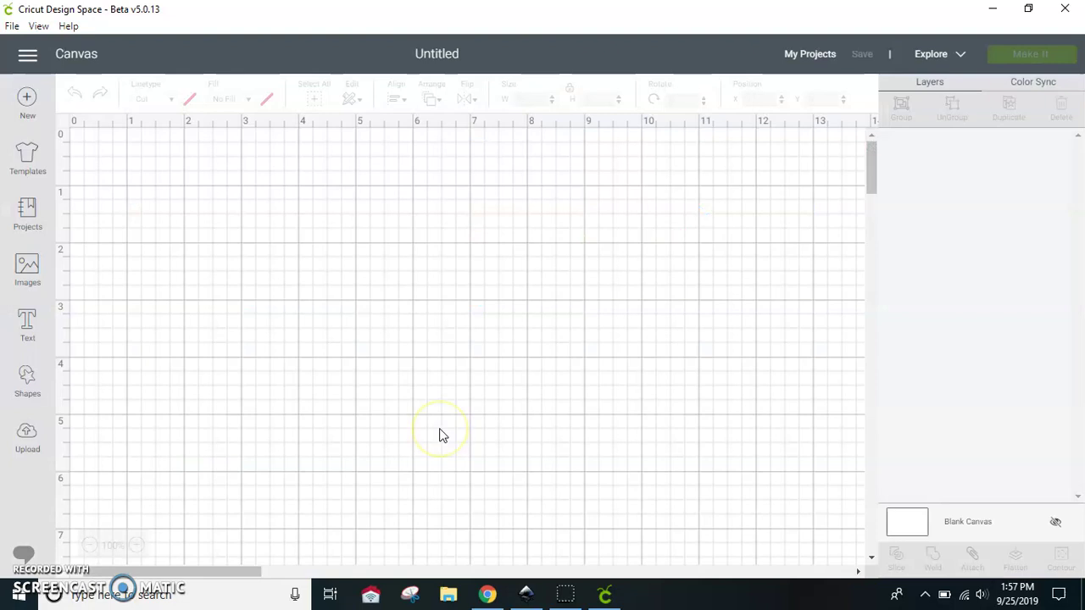
Upload the hALLOWEEN SVG file from the Desktop as an image.
click(20, 437)
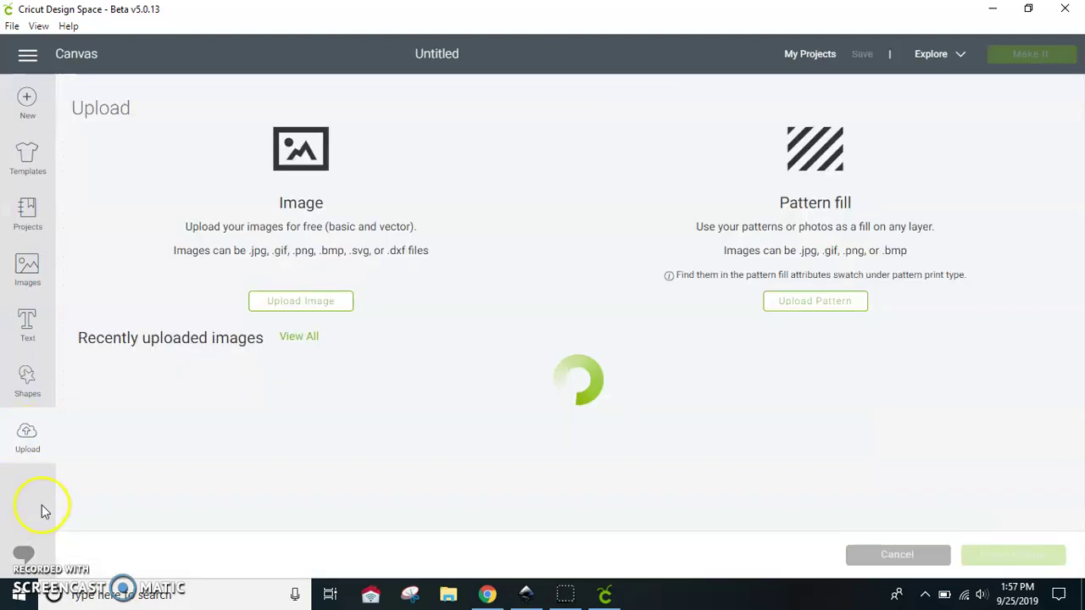
click(299, 300)
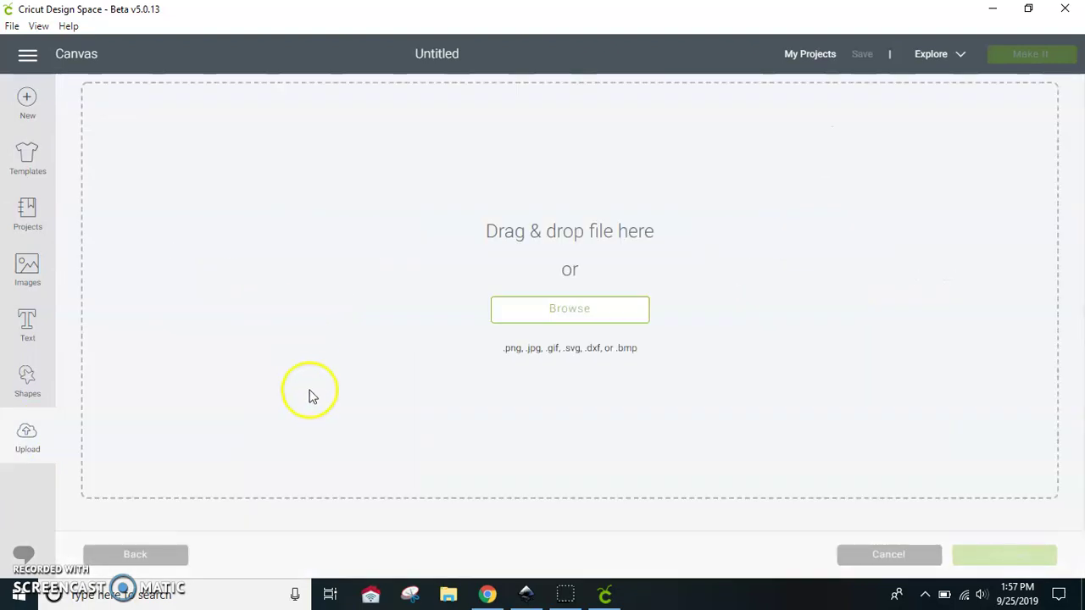
click(567, 309)
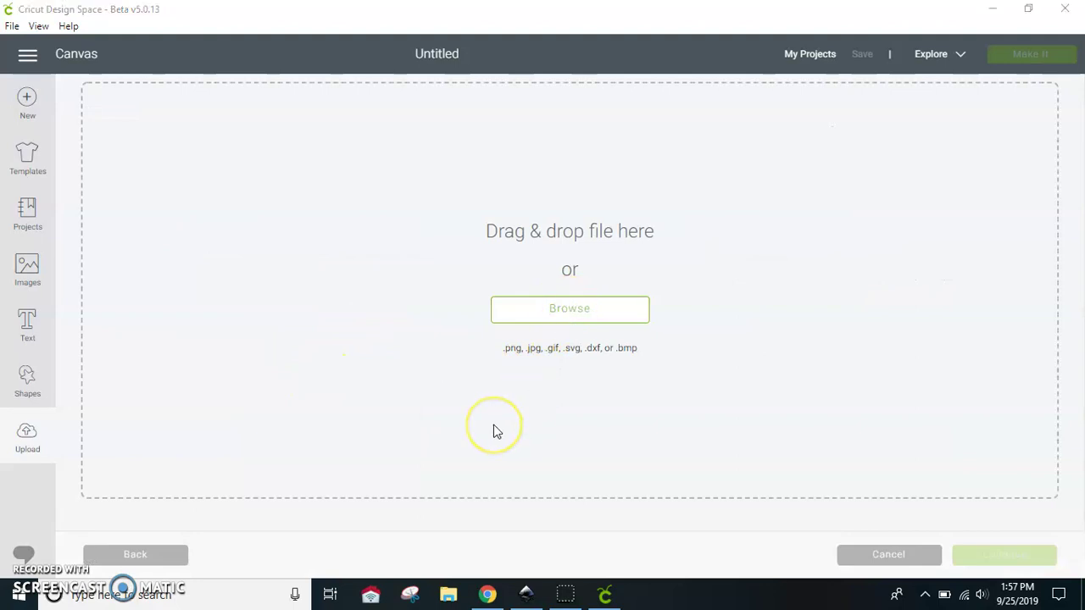
click(68, 139)
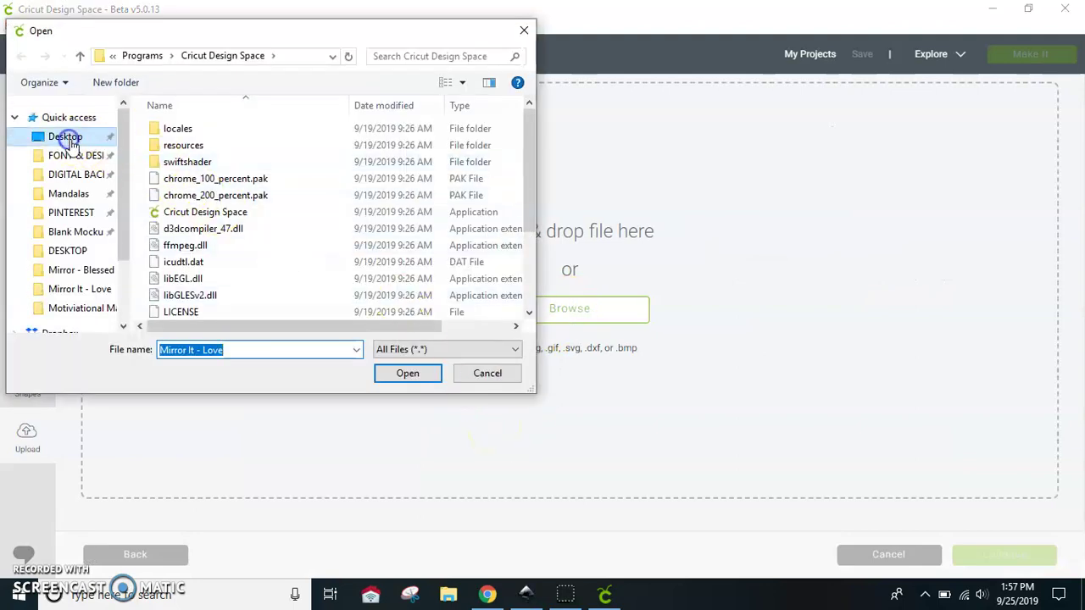
drag(537, 181, 531, 207)
click(188, 148)
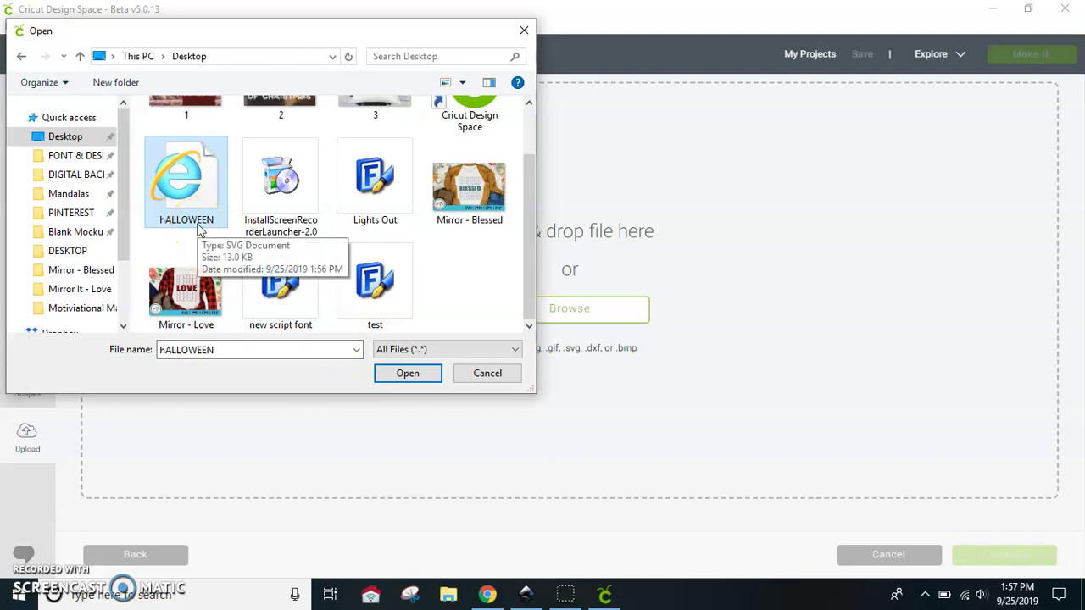
click(405, 372)
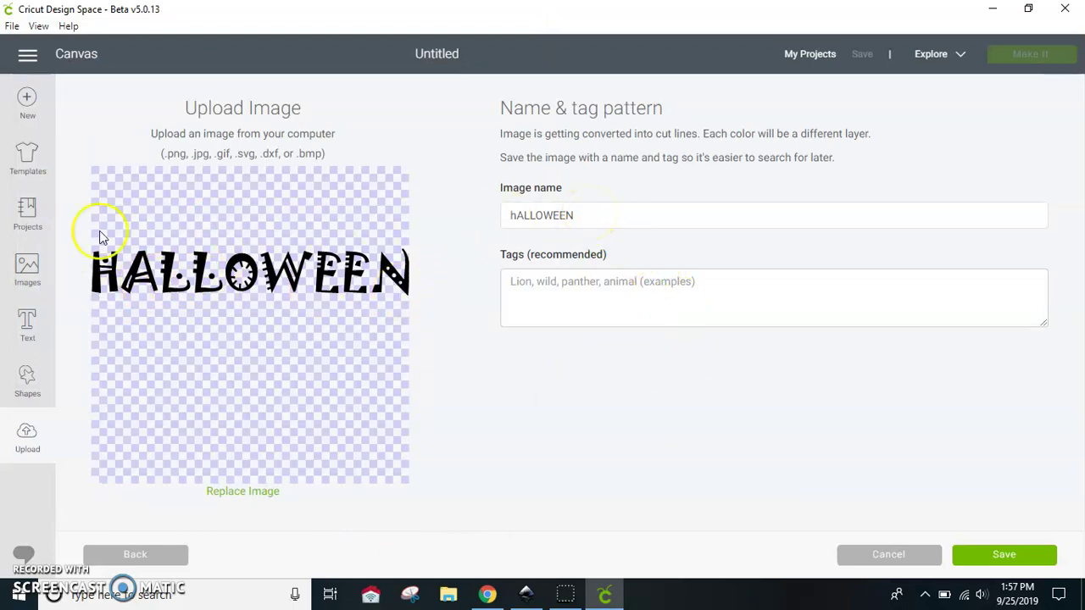
Save the uploaded image under the name hALLOWEEN and insert it on the canvas.
click(621, 150)
click(391, 287)
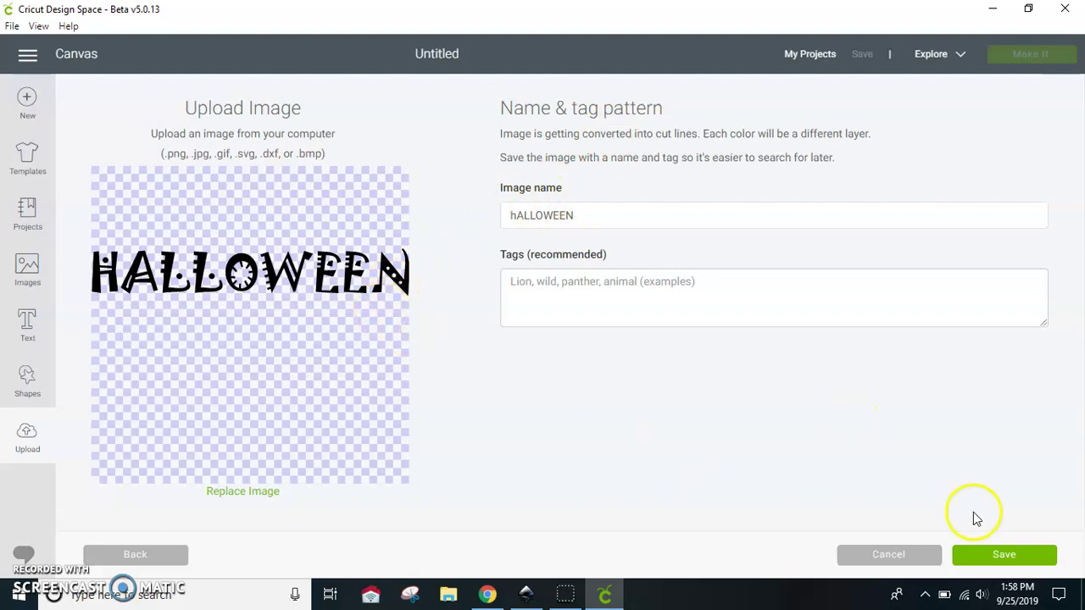
click(1008, 556)
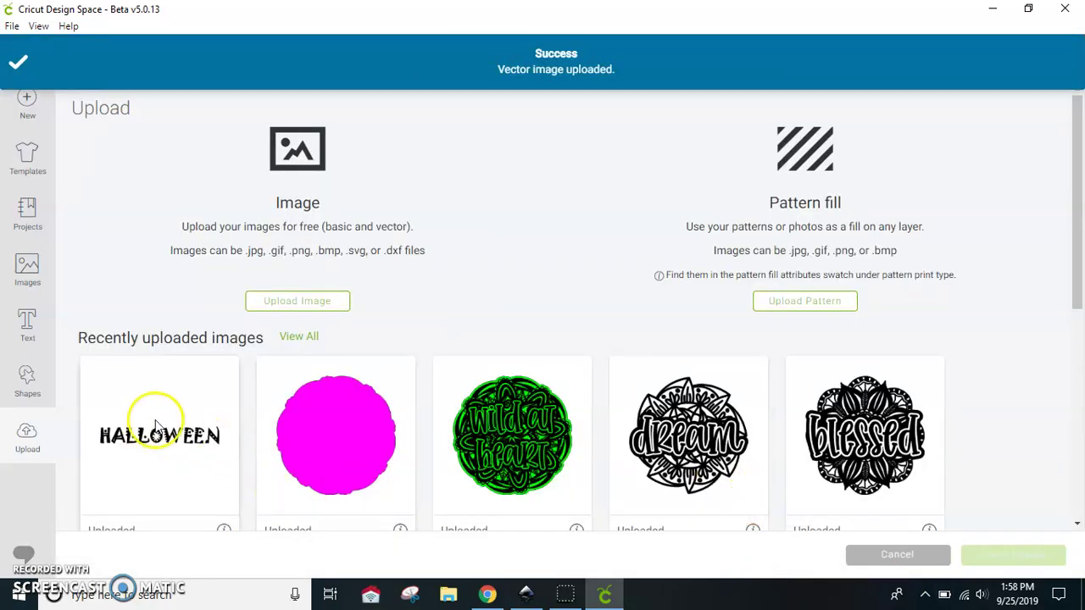
click(156, 430)
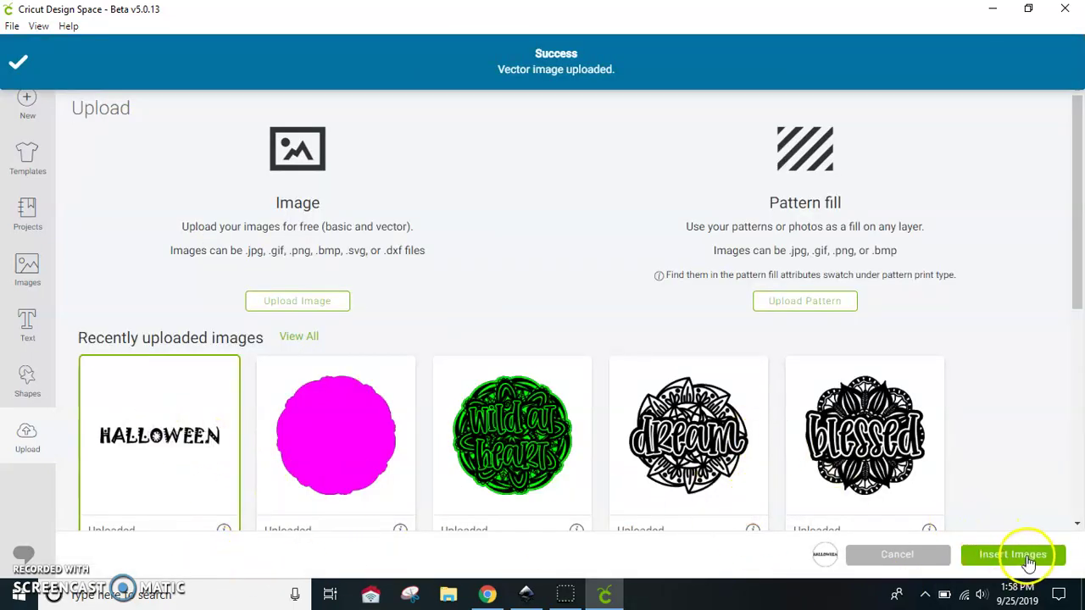
click(1013, 555)
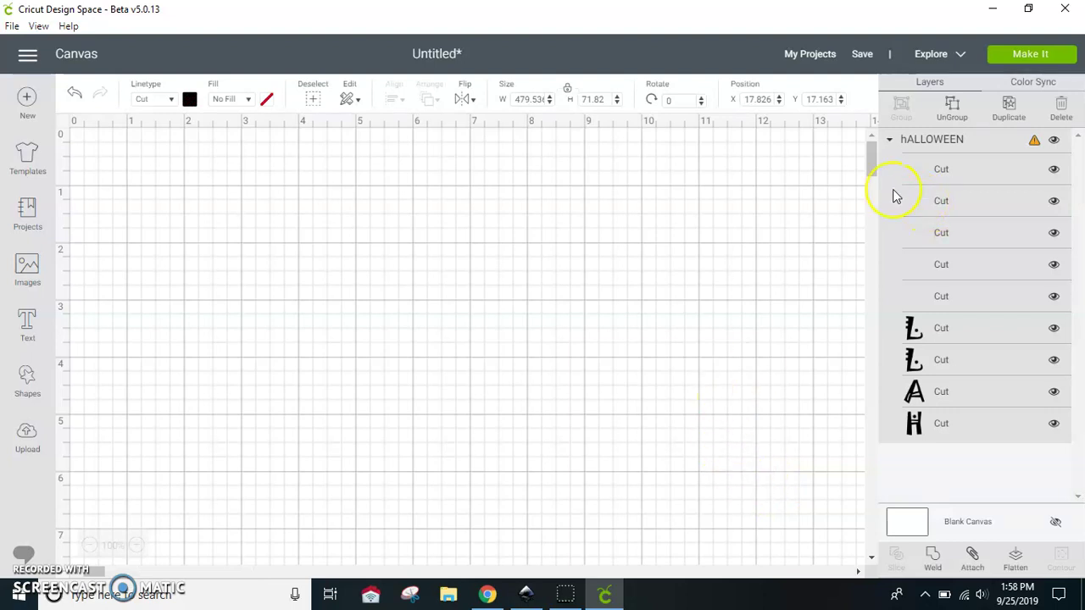
Bring the oversized HALLOWEEN design close to the canvas origin, at about X 5.6 and Y 2.7 inches.
drag(872, 155, 874, 116)
click(88, 545)
click(88, 545)
click(87, 547)
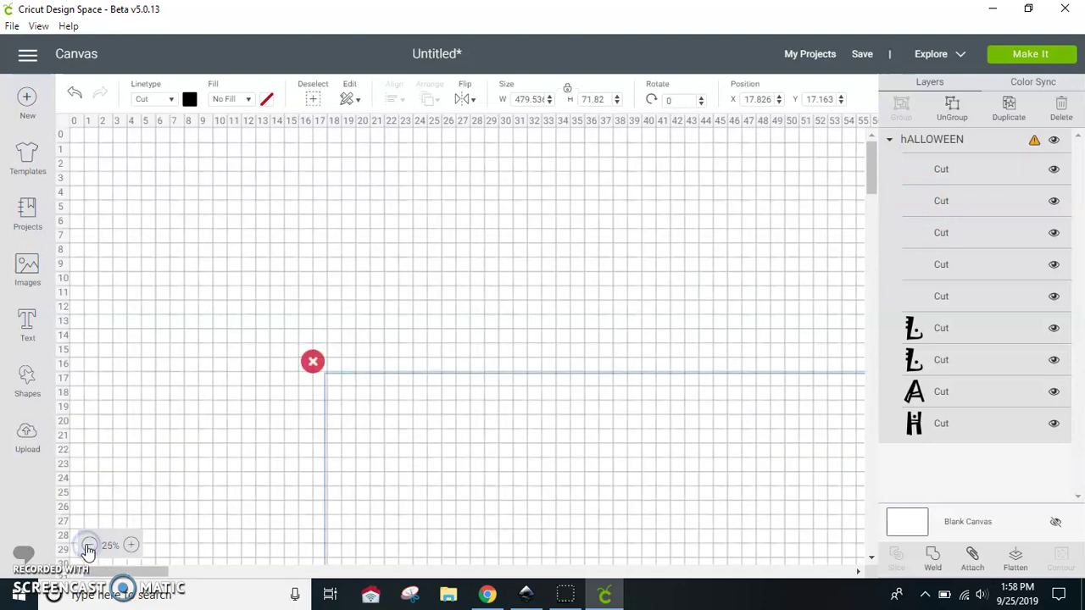
click(92, 546)
drag(588, 521, 309, 142)
drag(392, 433, 365, 515)
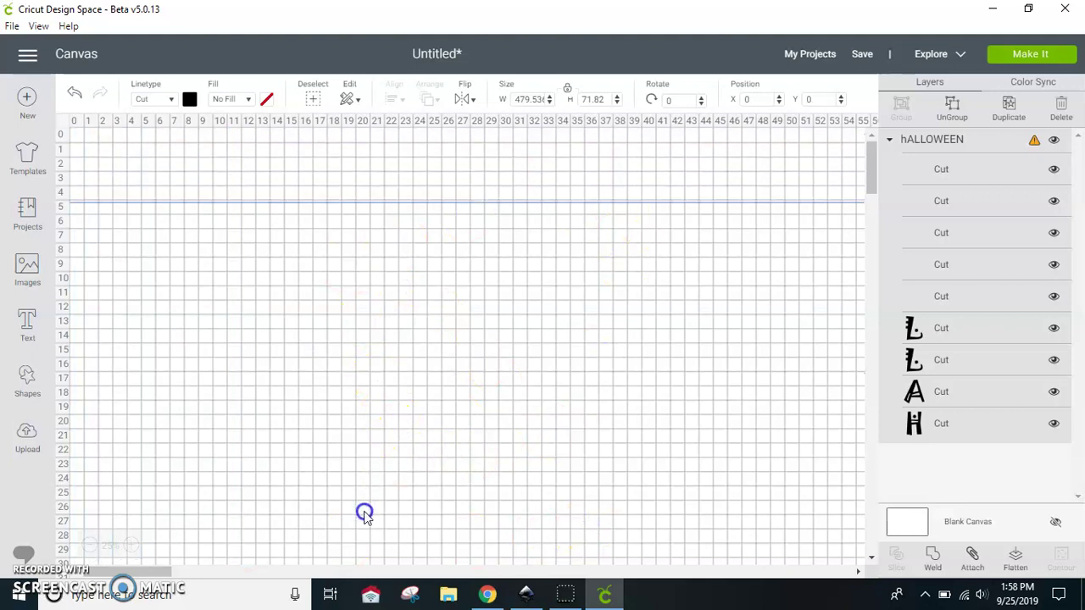
drag(341, 358, 367, 305)
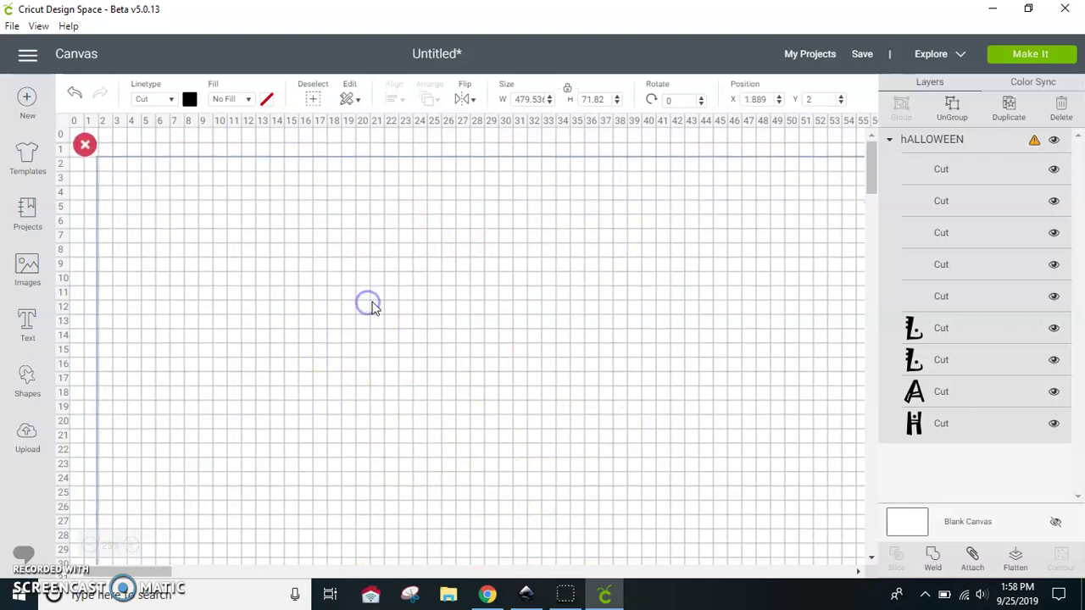
click(1056, 141)
click(1057, 141)
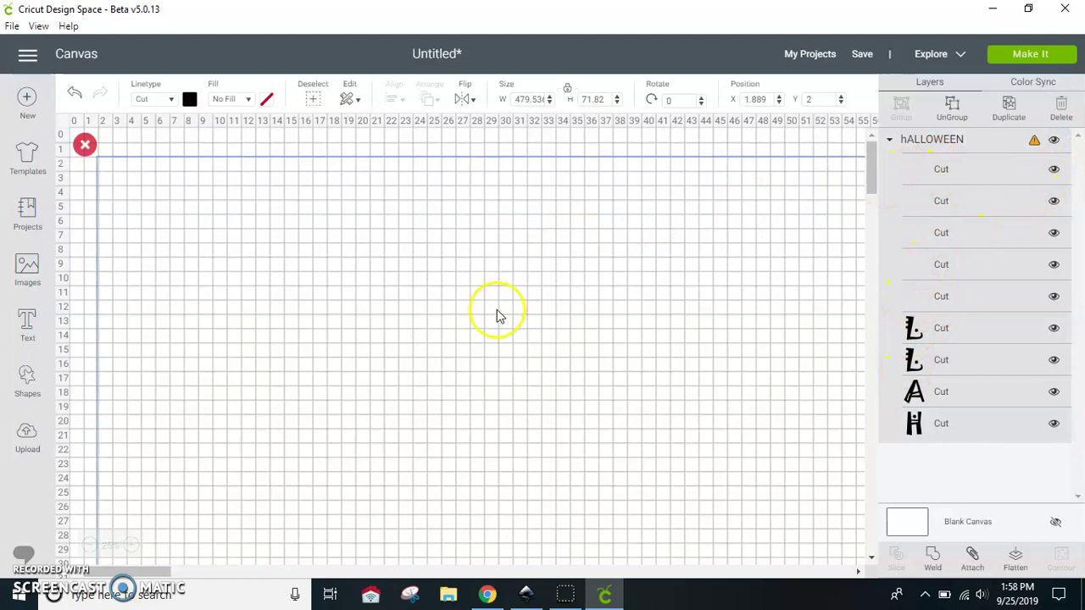
click(543, 407)
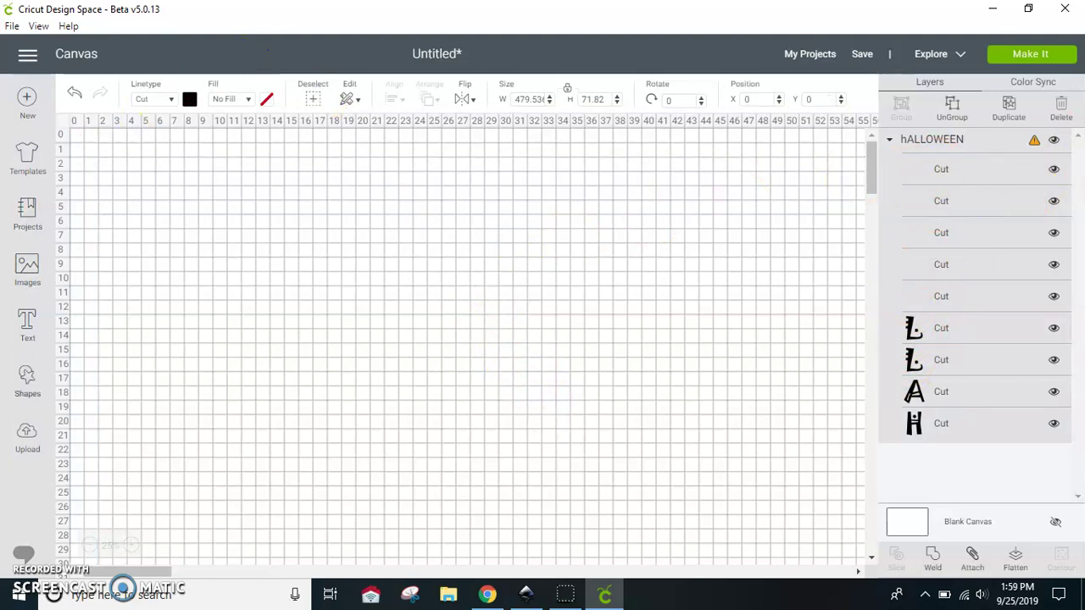
drag(550, 283, 344, 335)
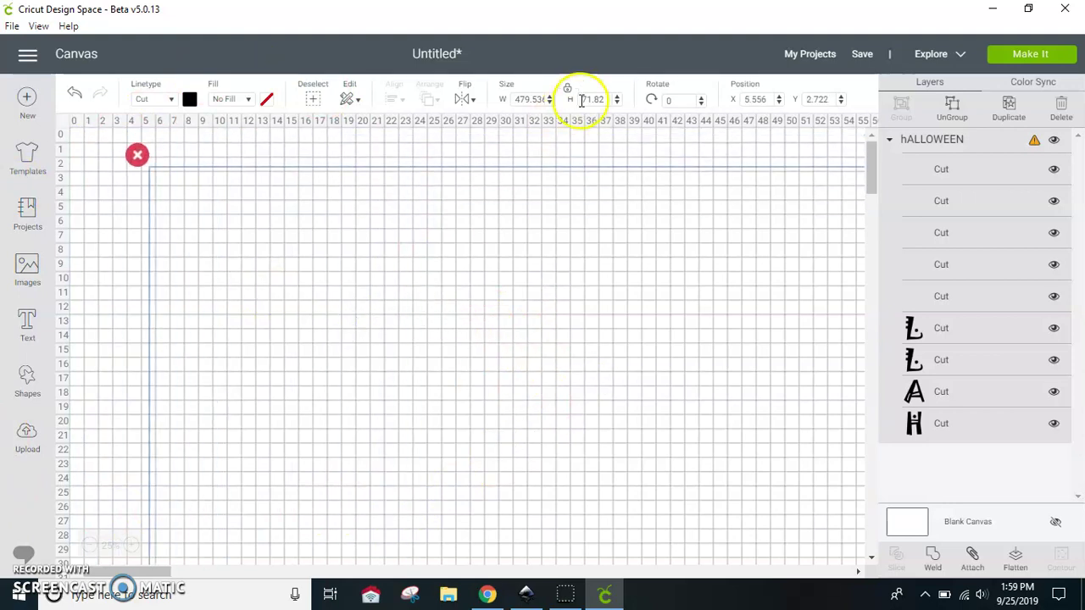
Set the HALLOWEEN design's width to 20 inches with its proportions locked.
double_click(517, 99)
text(20)
key(Return)
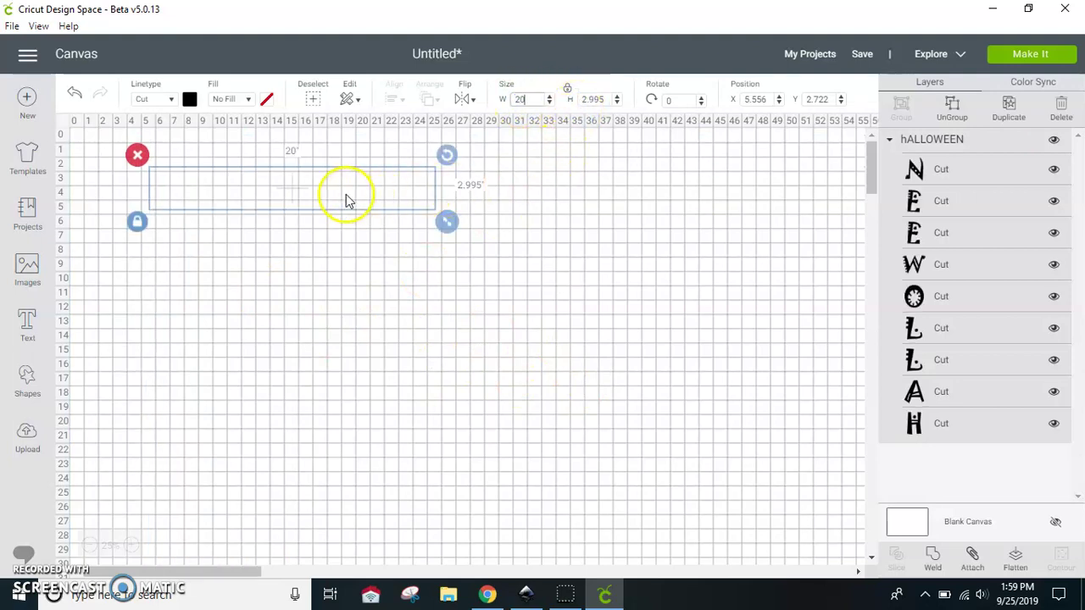
Enlarge the HALLOWEEN design to about 37.3 by 5.6 inches and place it at about X 5.8 and Y 6.7 inches.
drag(346, 200, 379, 256)
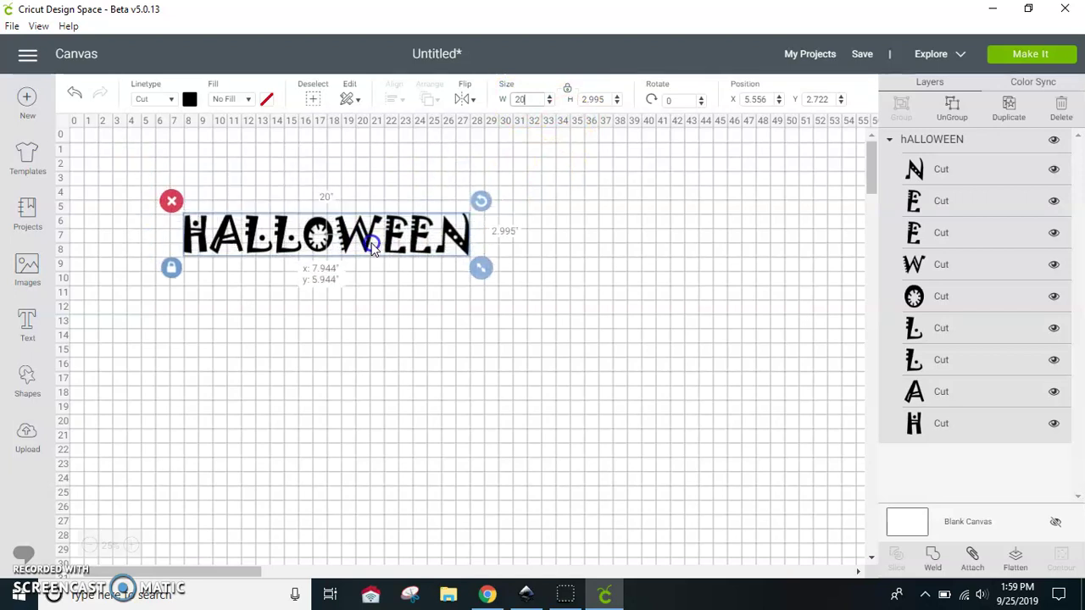
drag(482, 268, 732, 427)
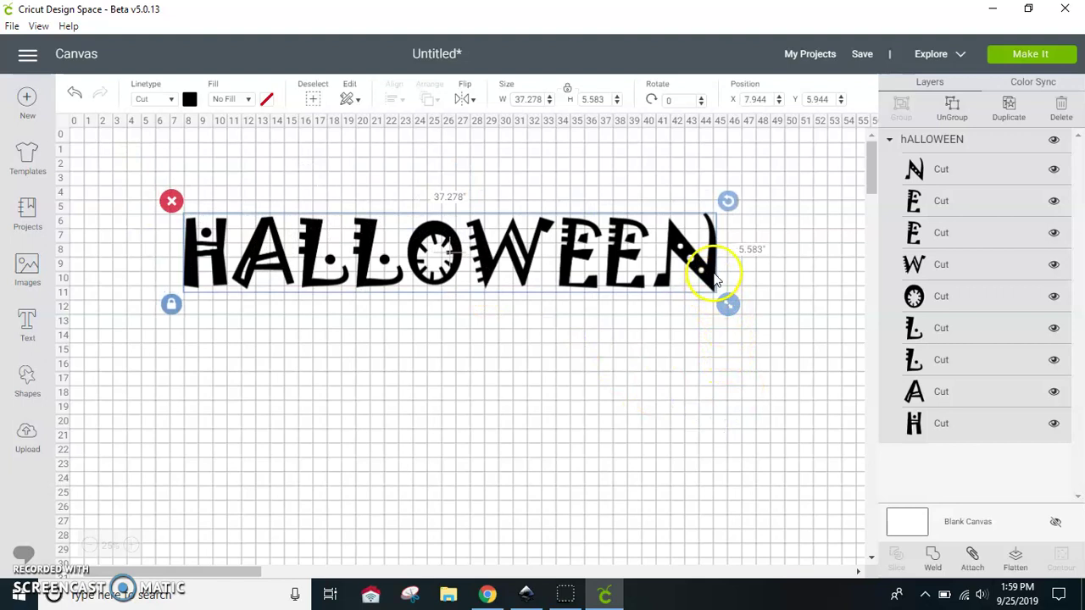
drag(704, 280, 675, 289)
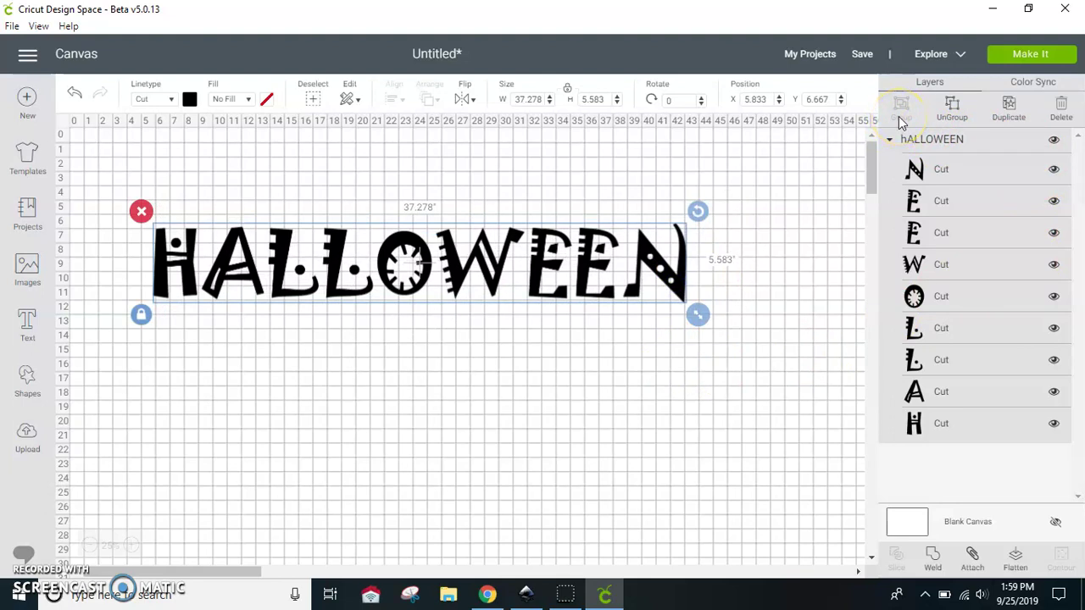
Ungroup the HALLOWEEN design into separate letters and select all of them together.
click(956, 114)
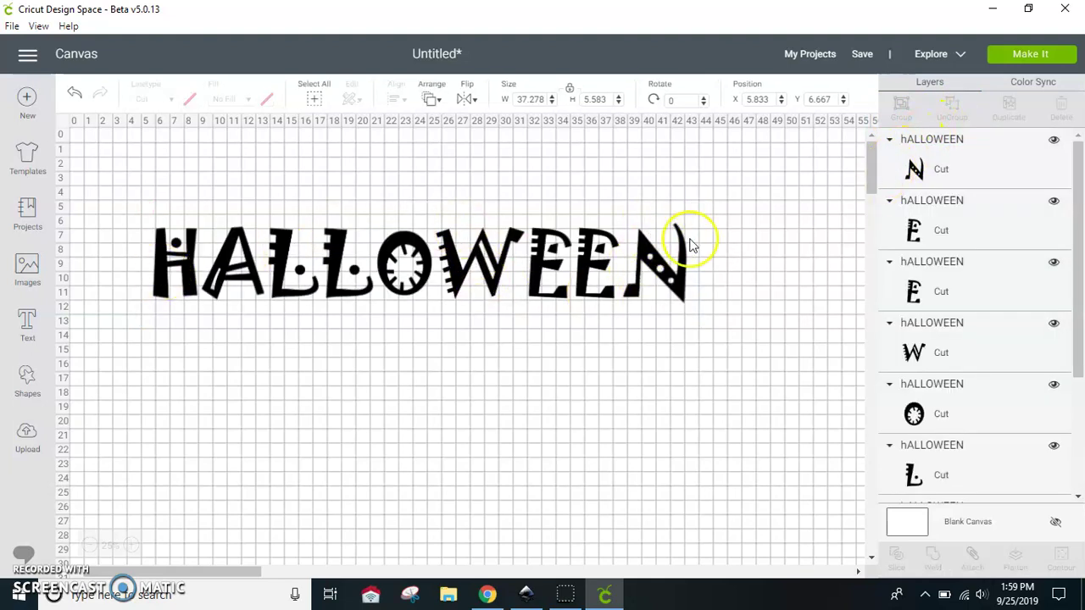
drag(105, 172, 731, 339)
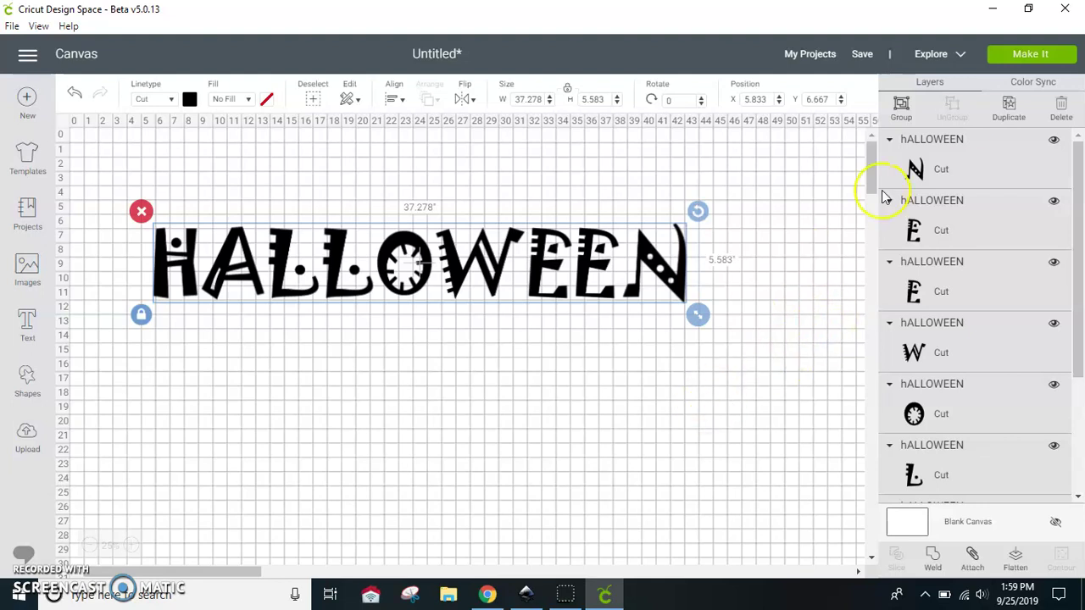
Minimize the window and switch back to the hALLOWEEN drawing in Inkscape.
click(991, 10)
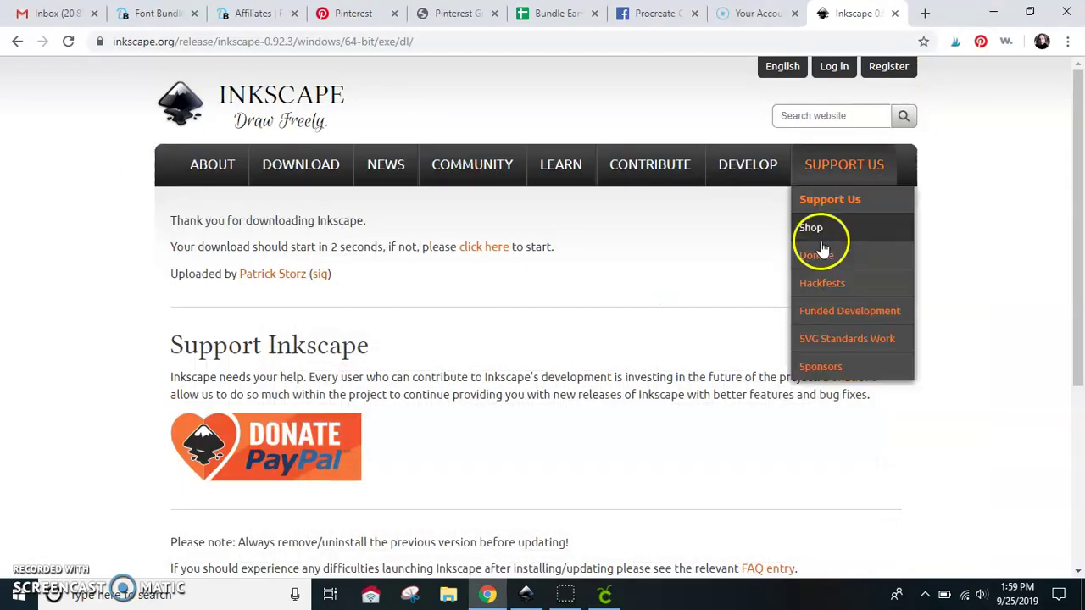
click(526, 594)
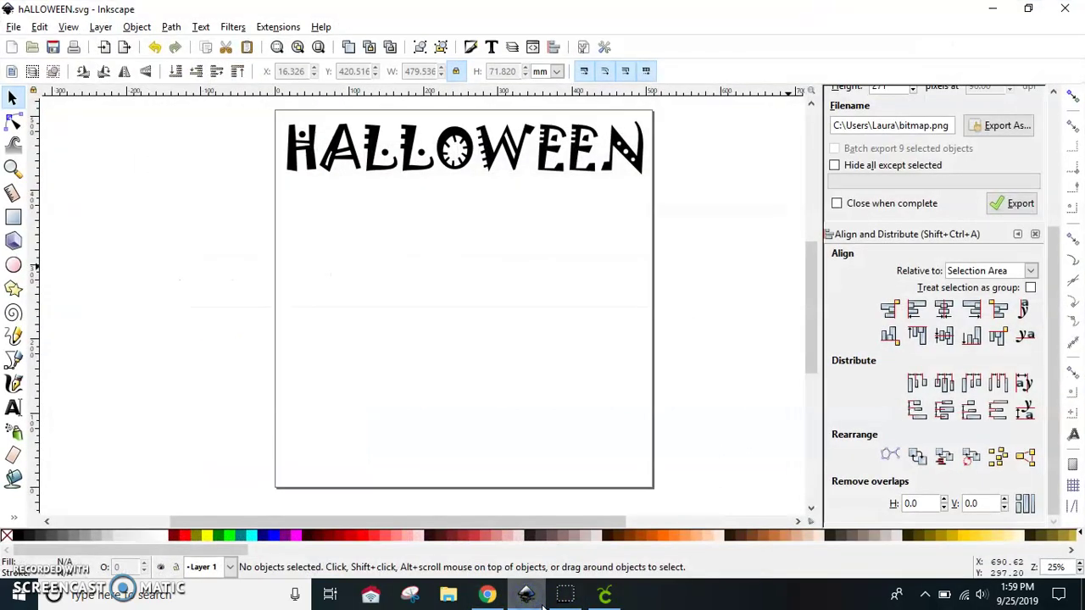